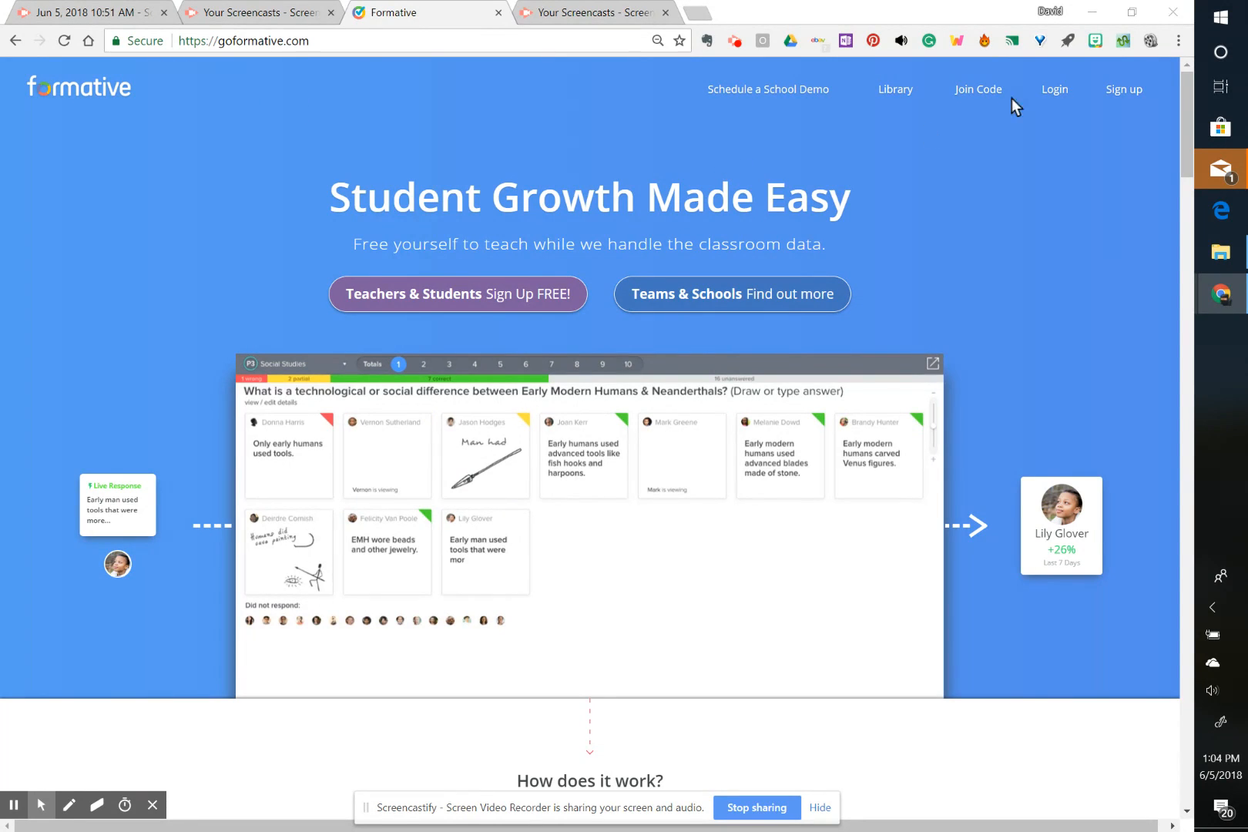
- Log in to the site through Google sign-in, choosing the second listed account
click(1052, 90)
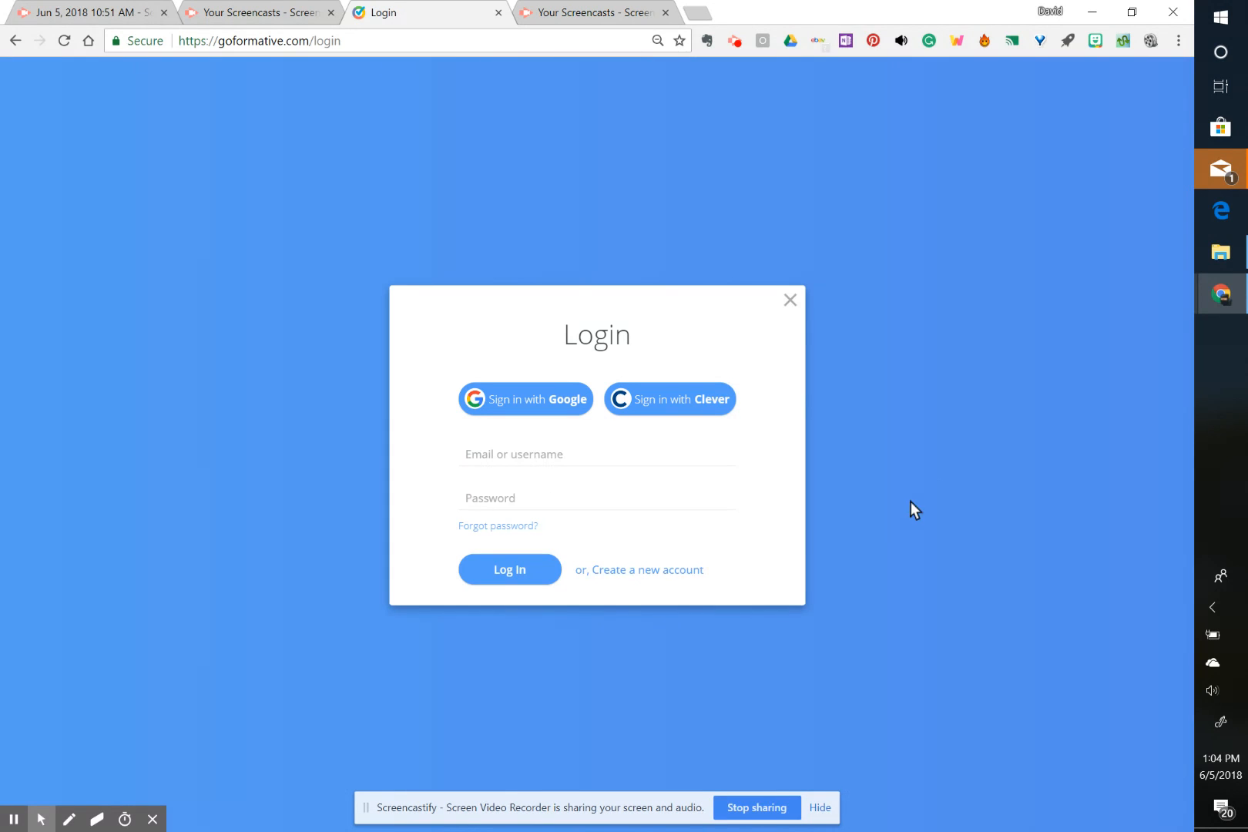
click(554, 423)
click(556, 400)
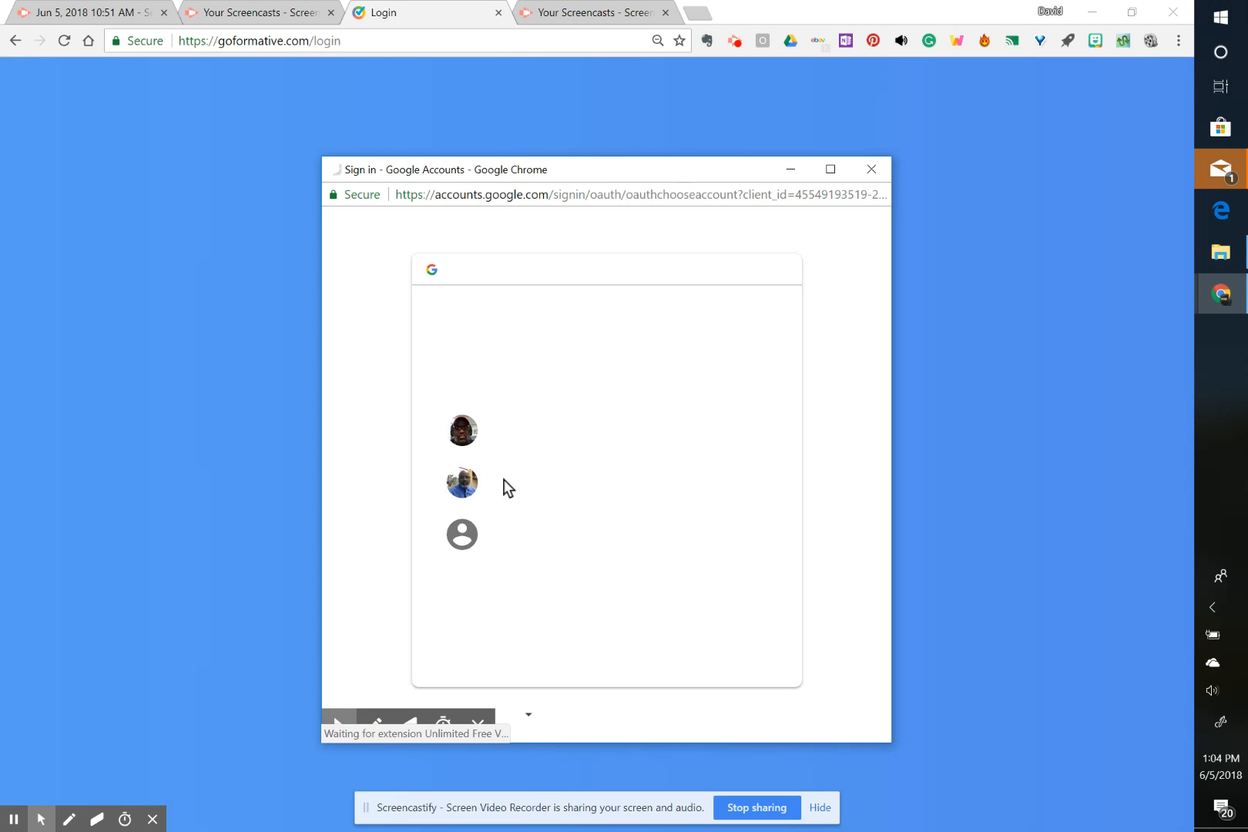
click(488, 481)
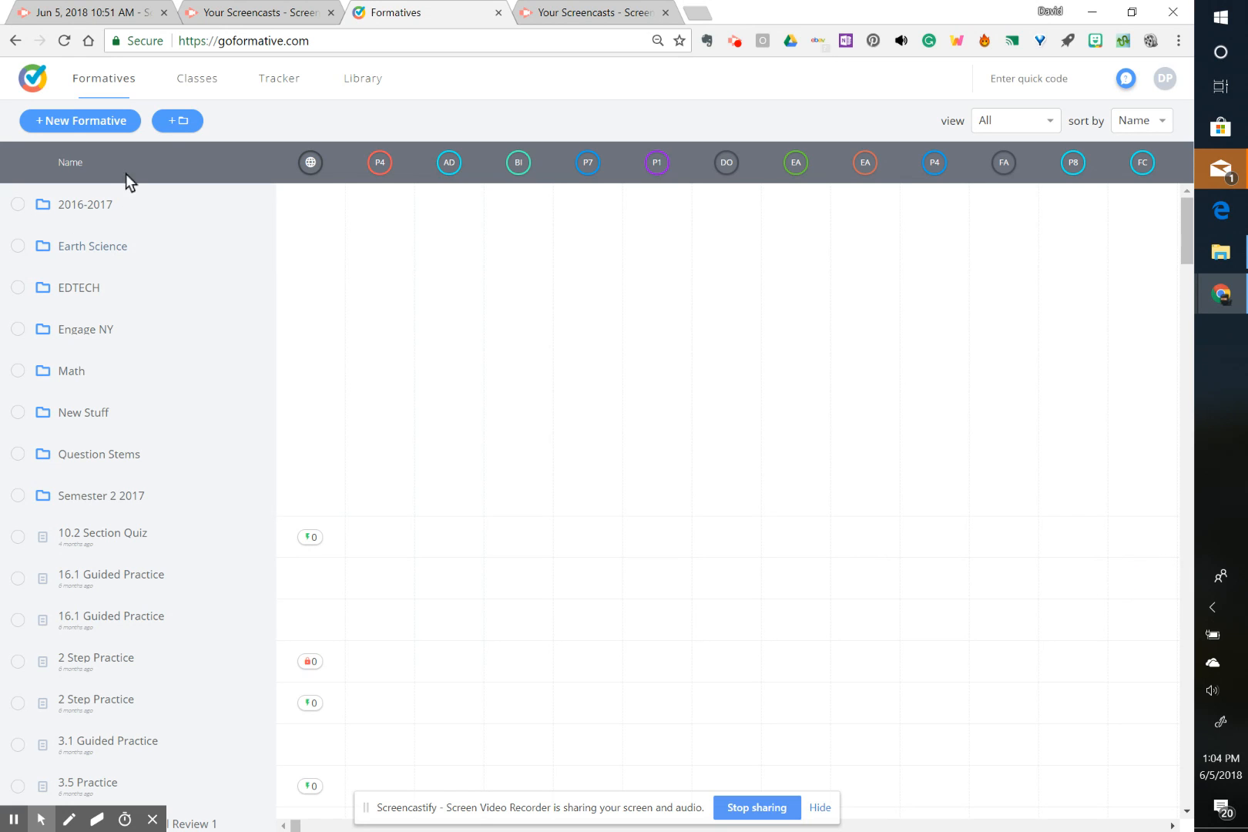
- Create a new formative and replace its default title with "Random Formative 1"
click(105, 78)
click(81, 123)
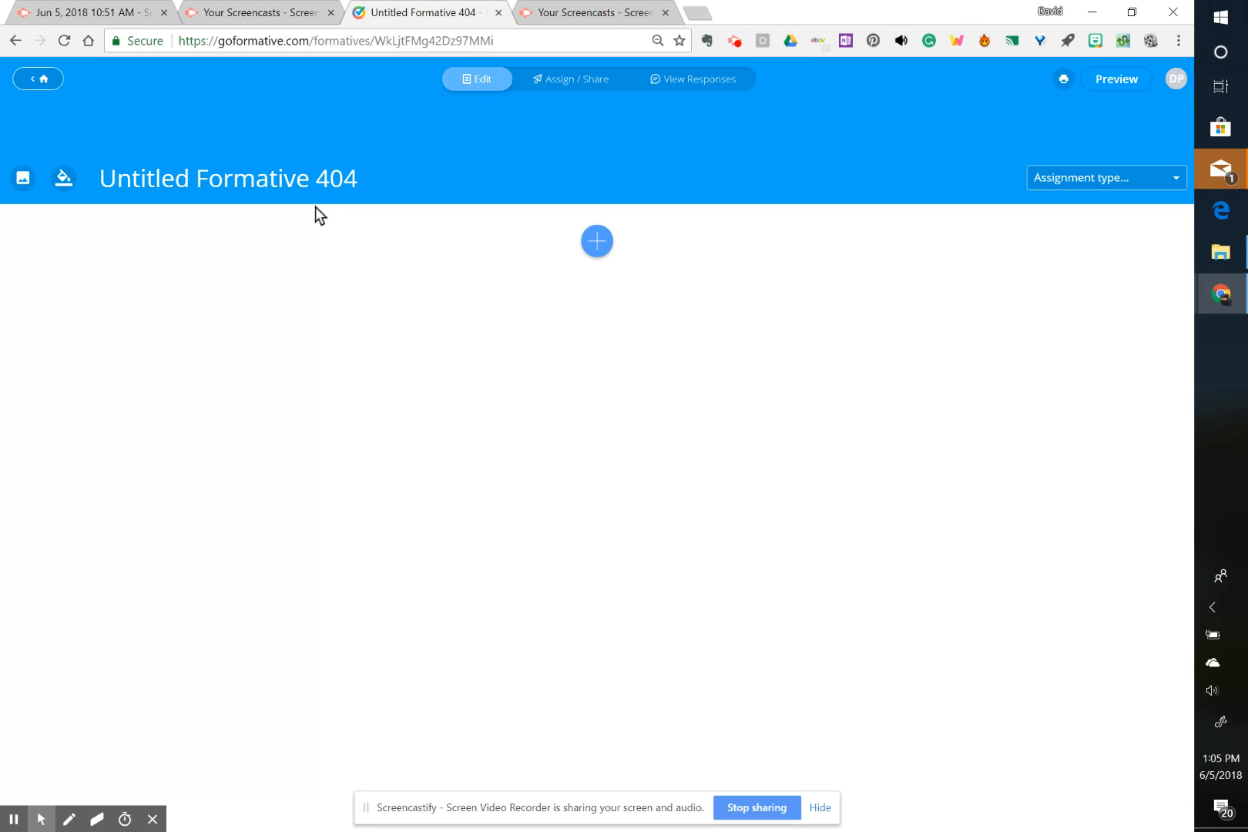
double_click(355, 182)
click(239, 171)
drag(360, 176, 117, 181)
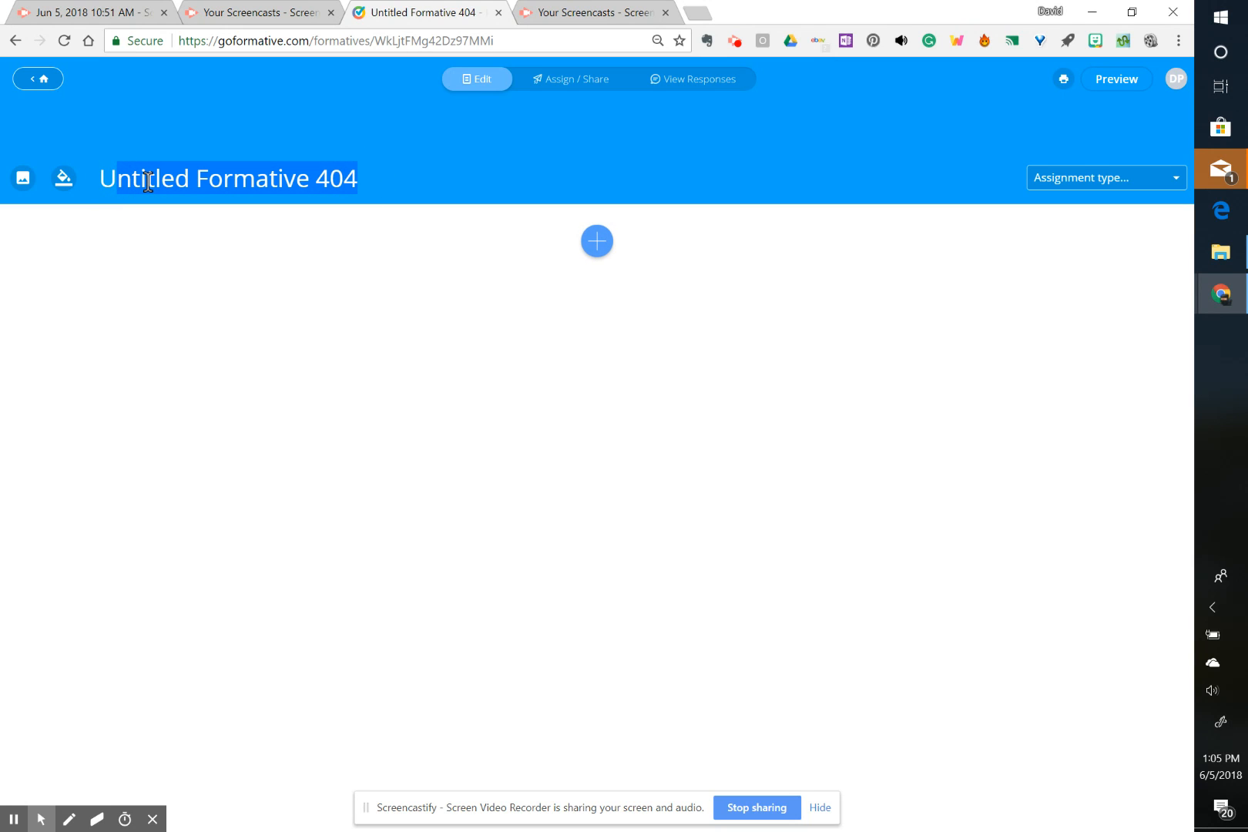
key(BackSpace)
key(BackSpace)
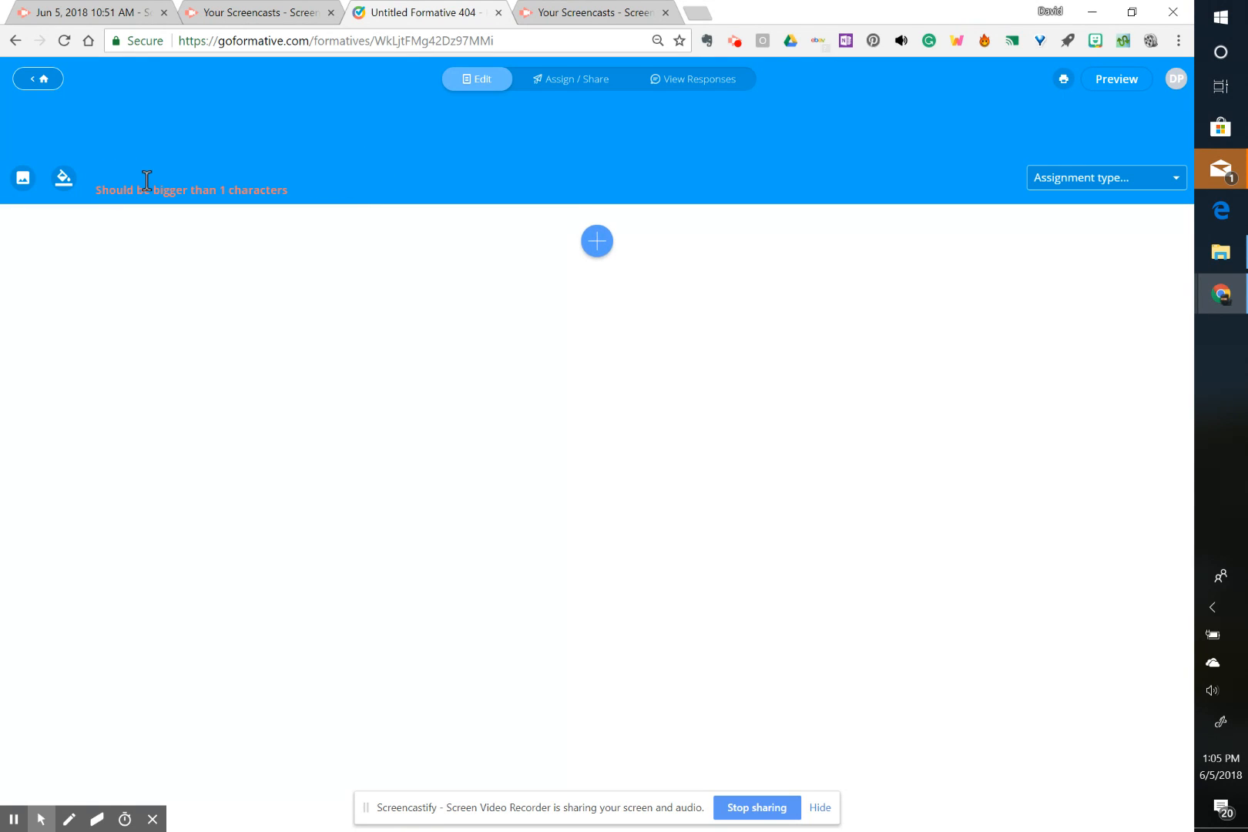
text(R)
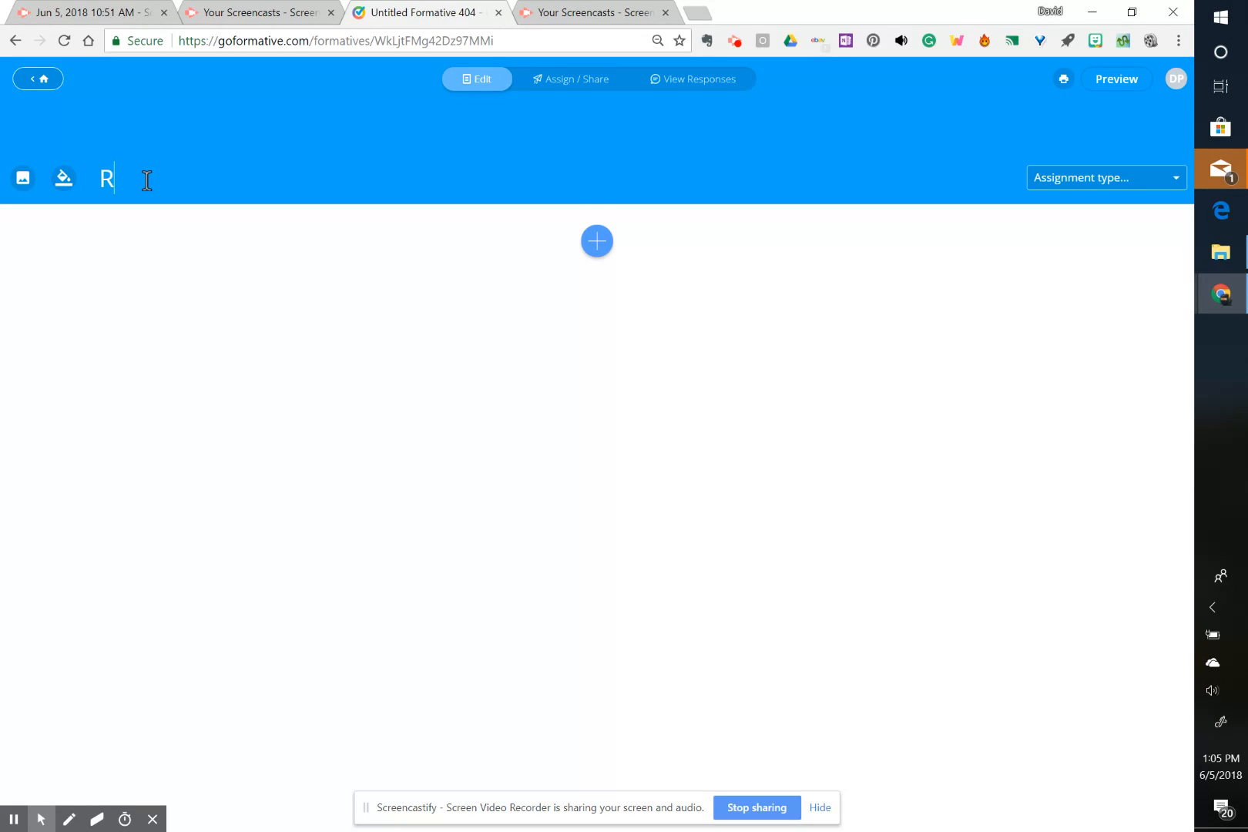
text(andom Formative 1)
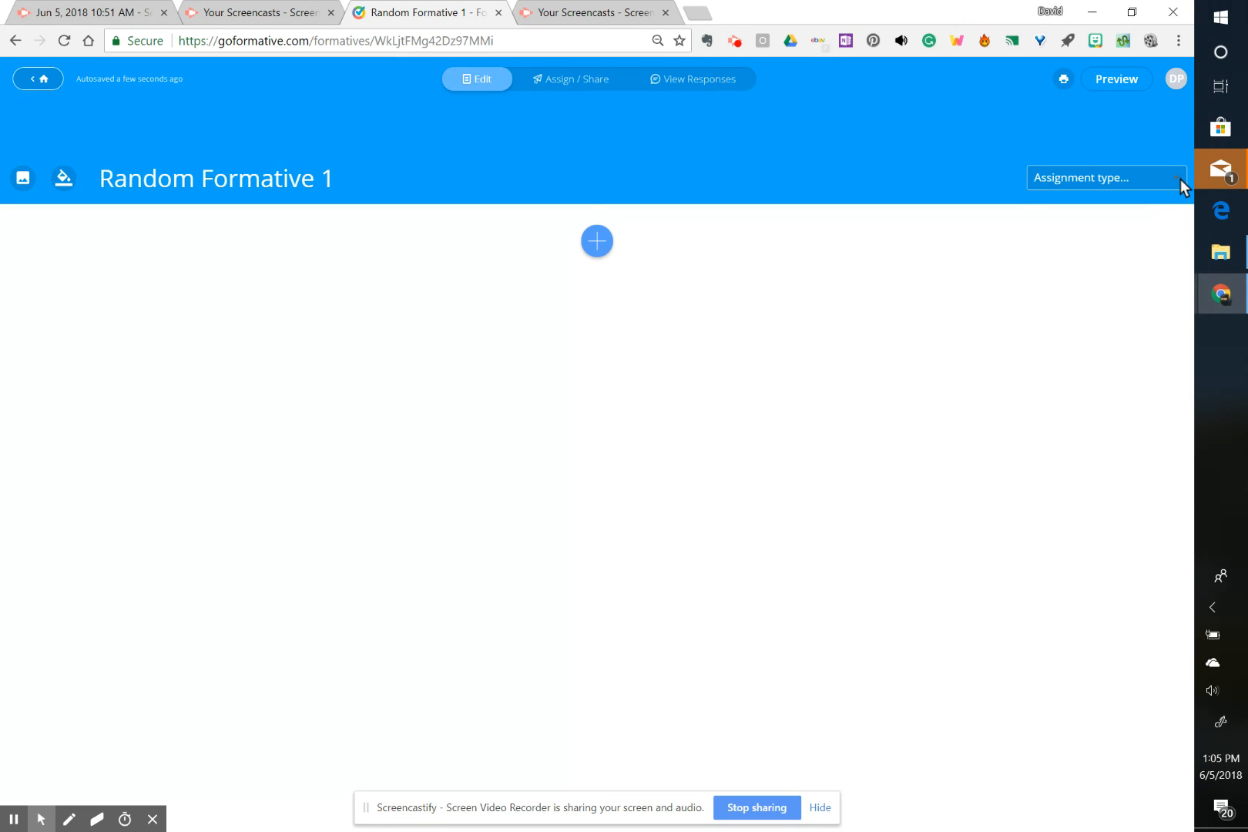
- Tag the formative with the assignment types "other" and "do now/warm-up"
click(1179, 179)
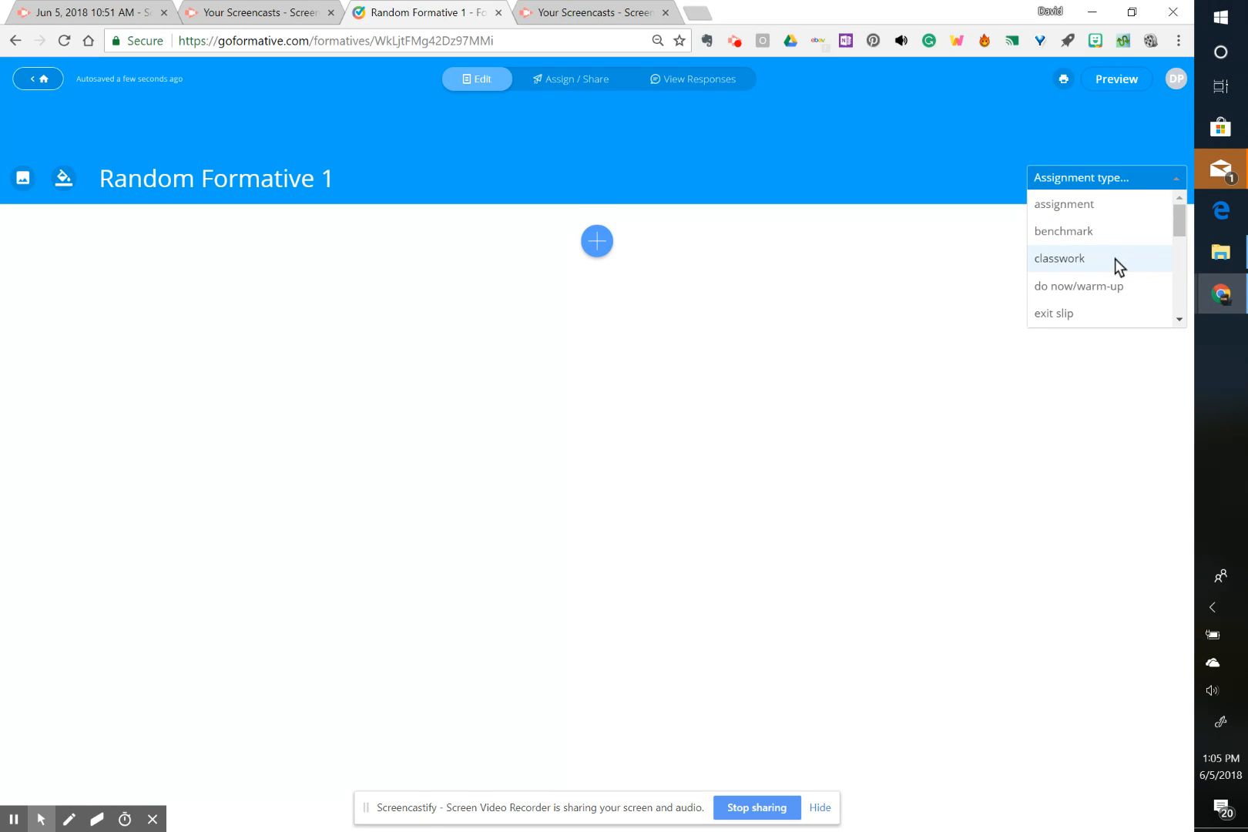
drag(1173, 217, 1200, 315)
click(1116, 323)
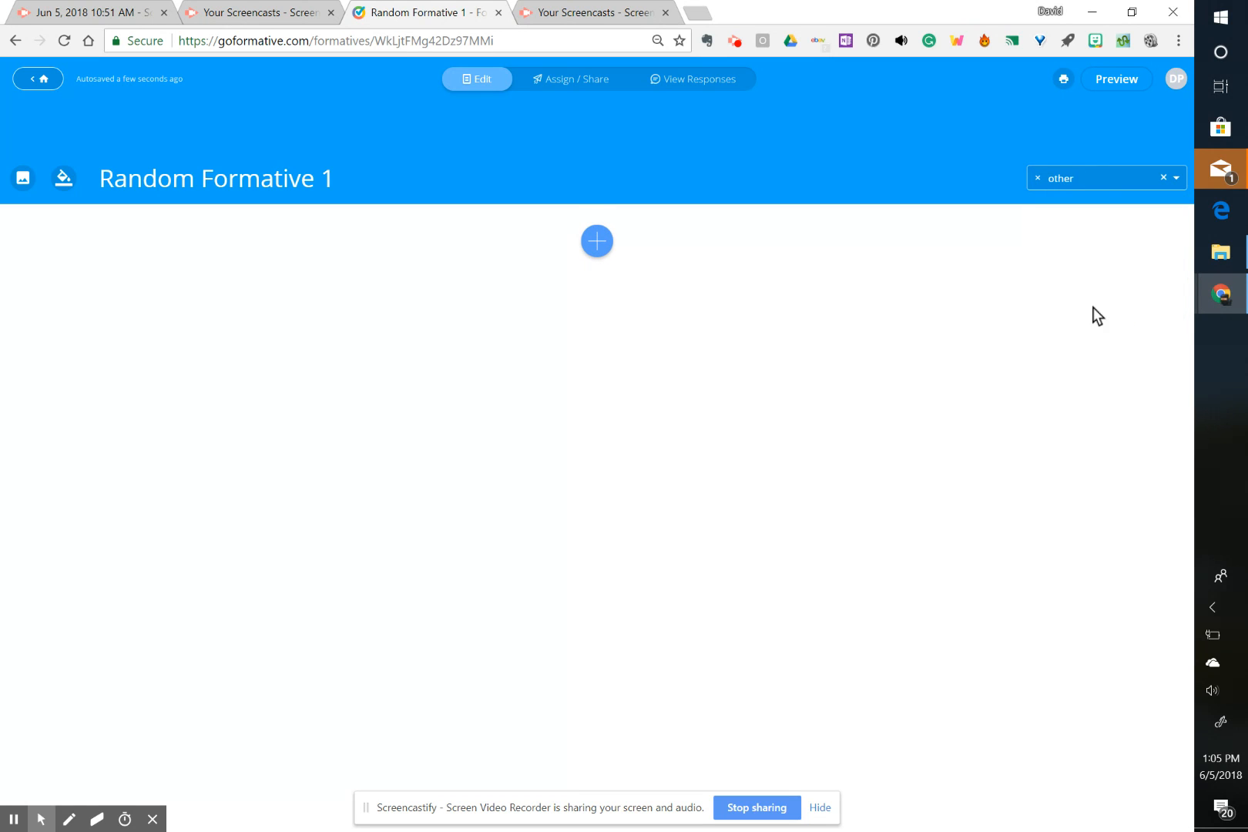
click(1179, 179)
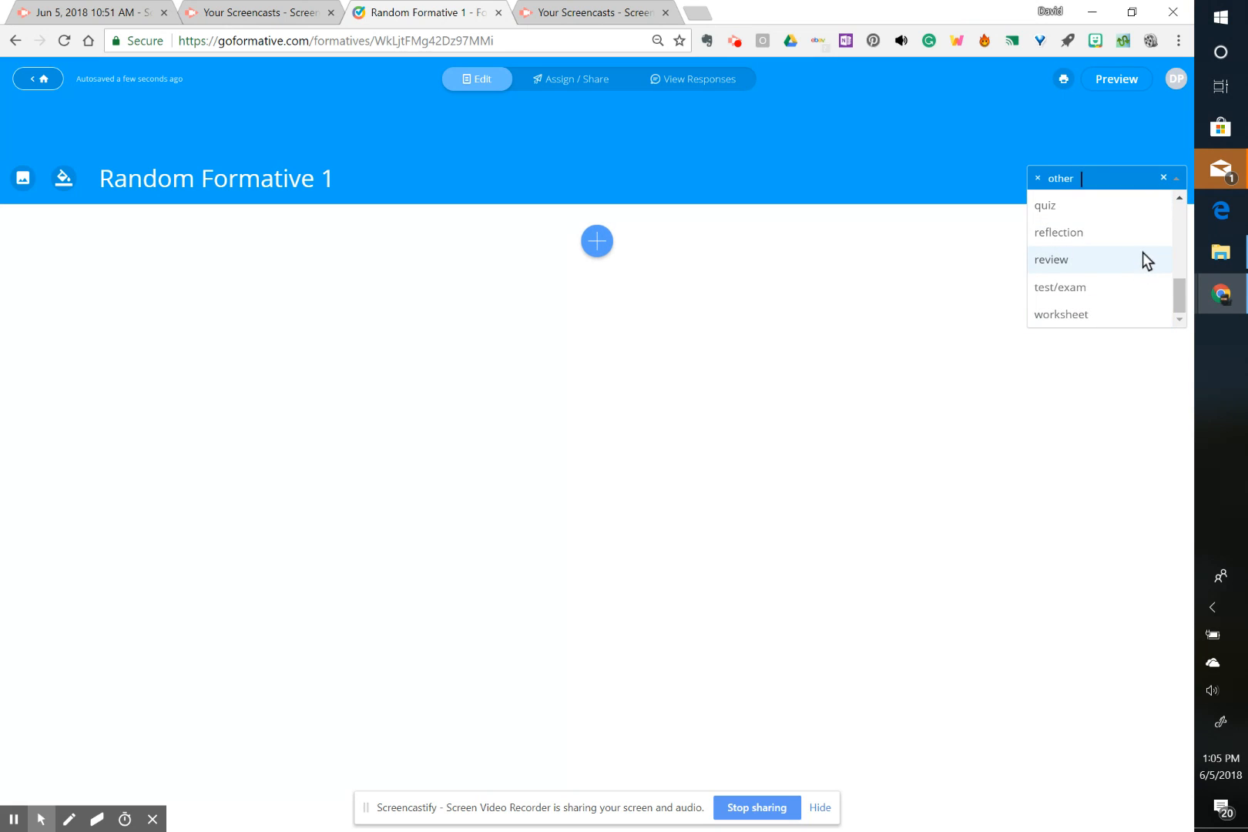
scroll(1143, 252, up, 5)
scroll(1144, 252, up, 1)
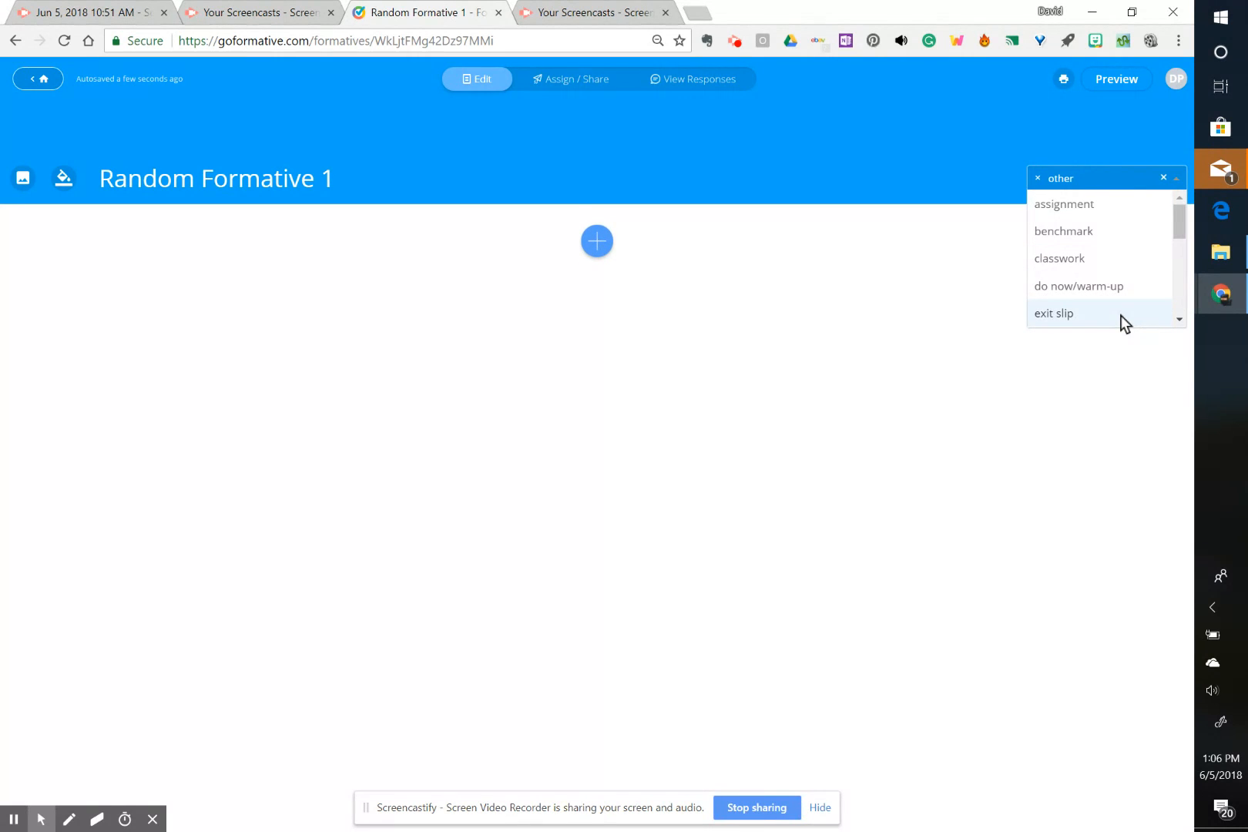
click(1128, 282)
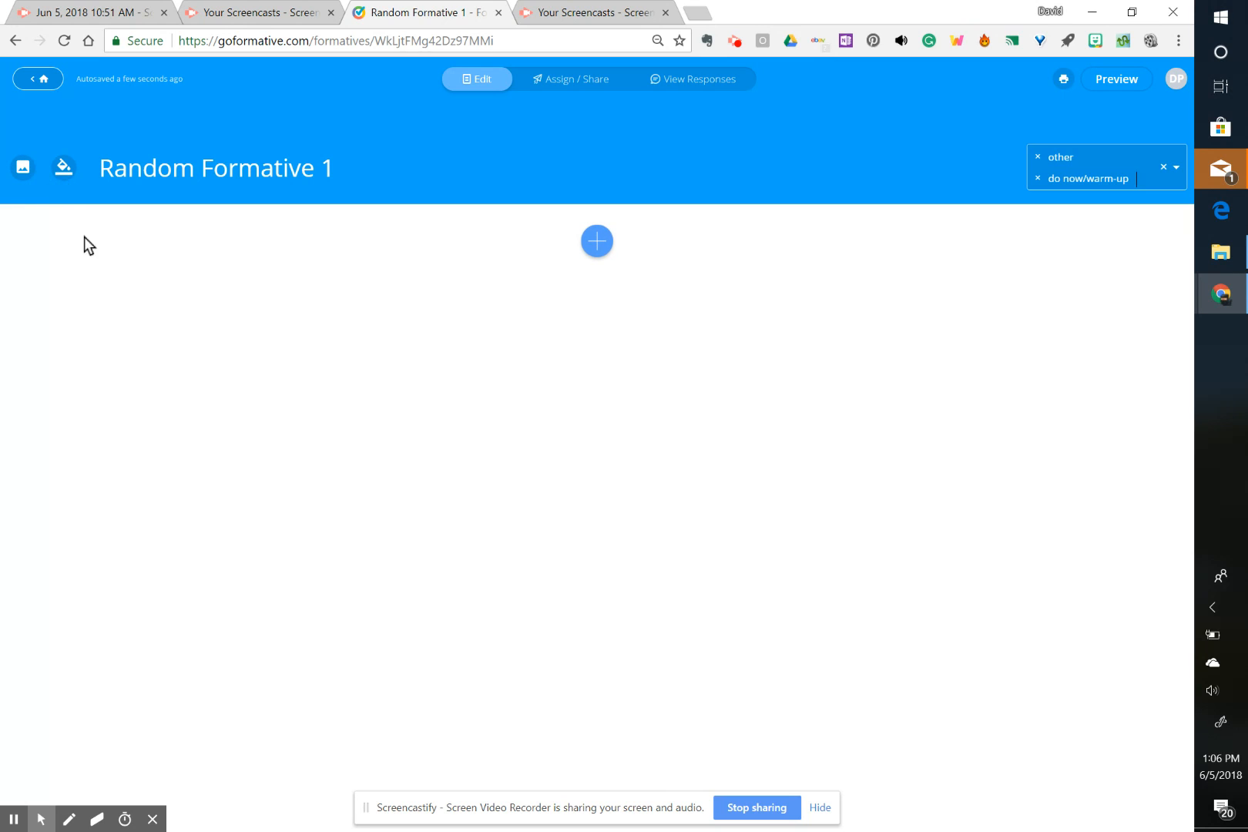
- Try orange and green header colours before restoring blue, and open the header image file chooser without picking a file
click(64, 172)
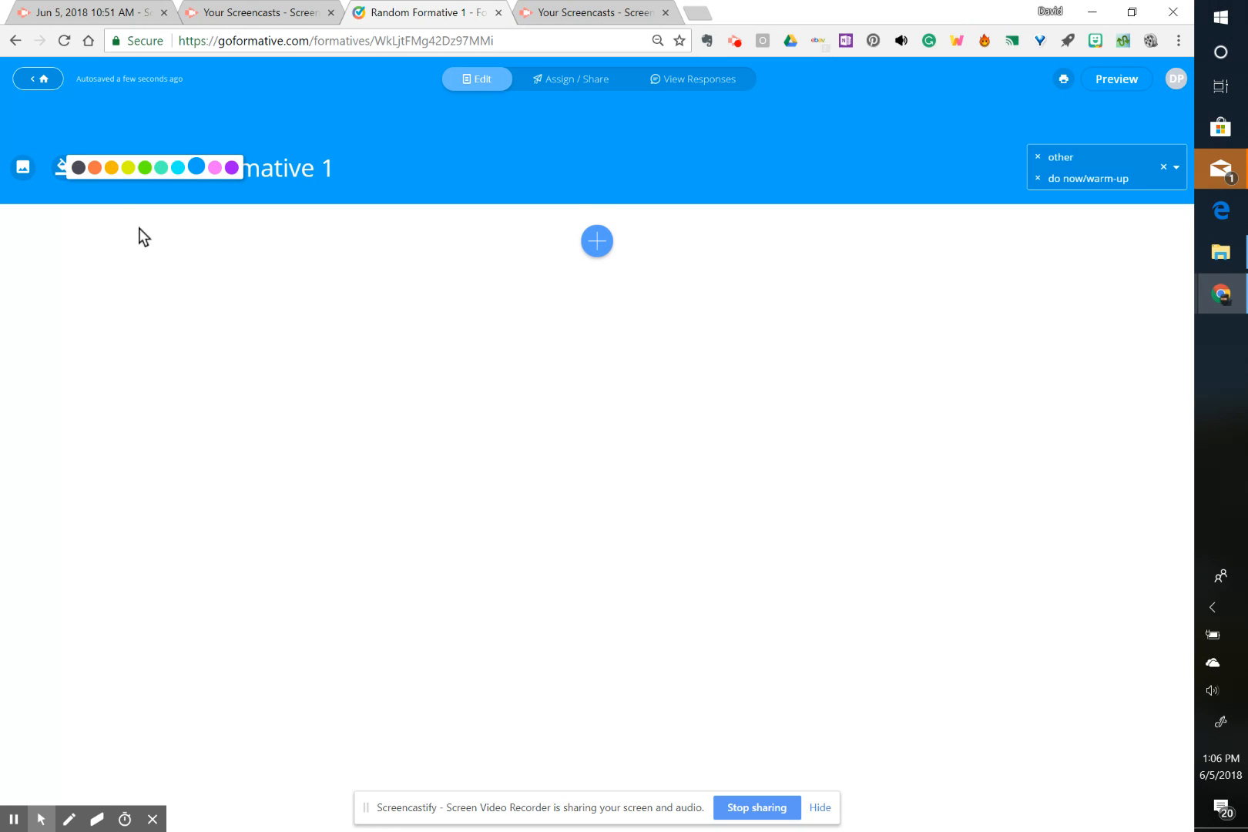
click(94, 169)
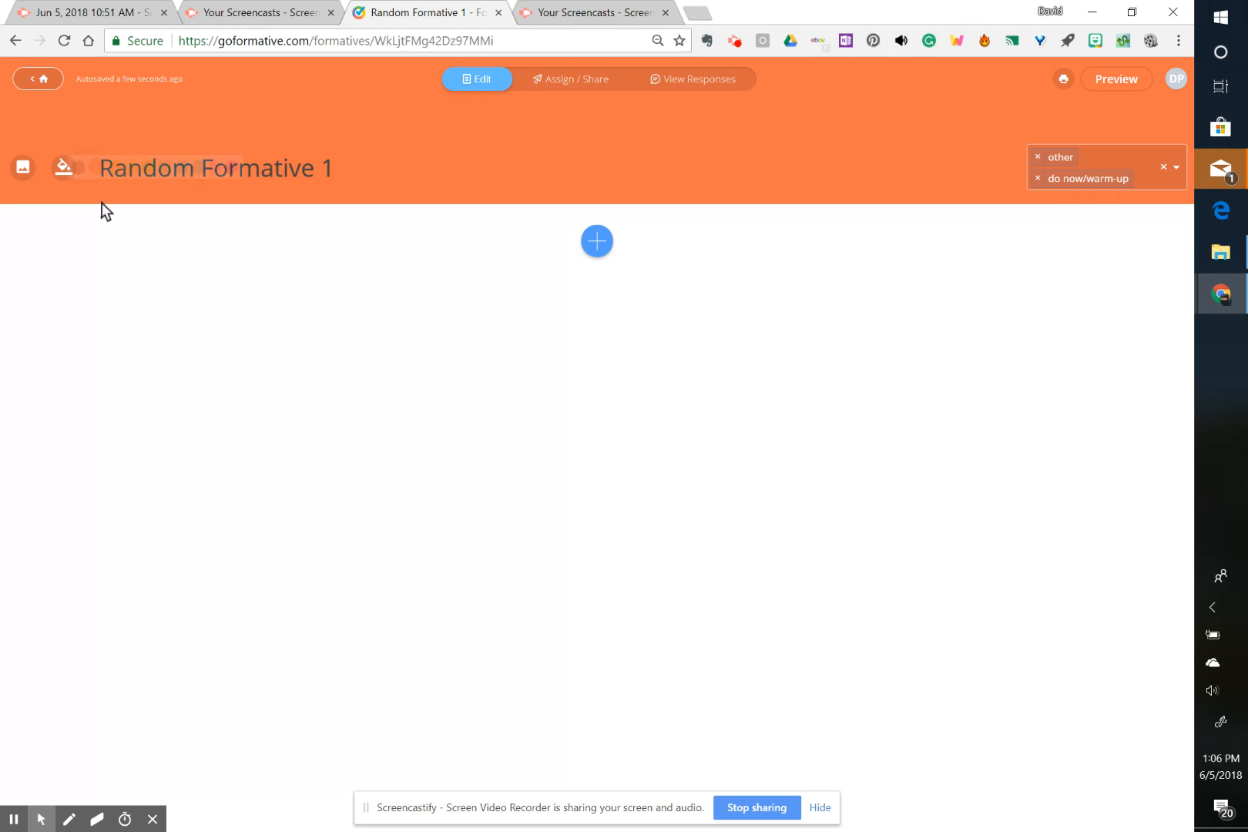
click(154, 173)
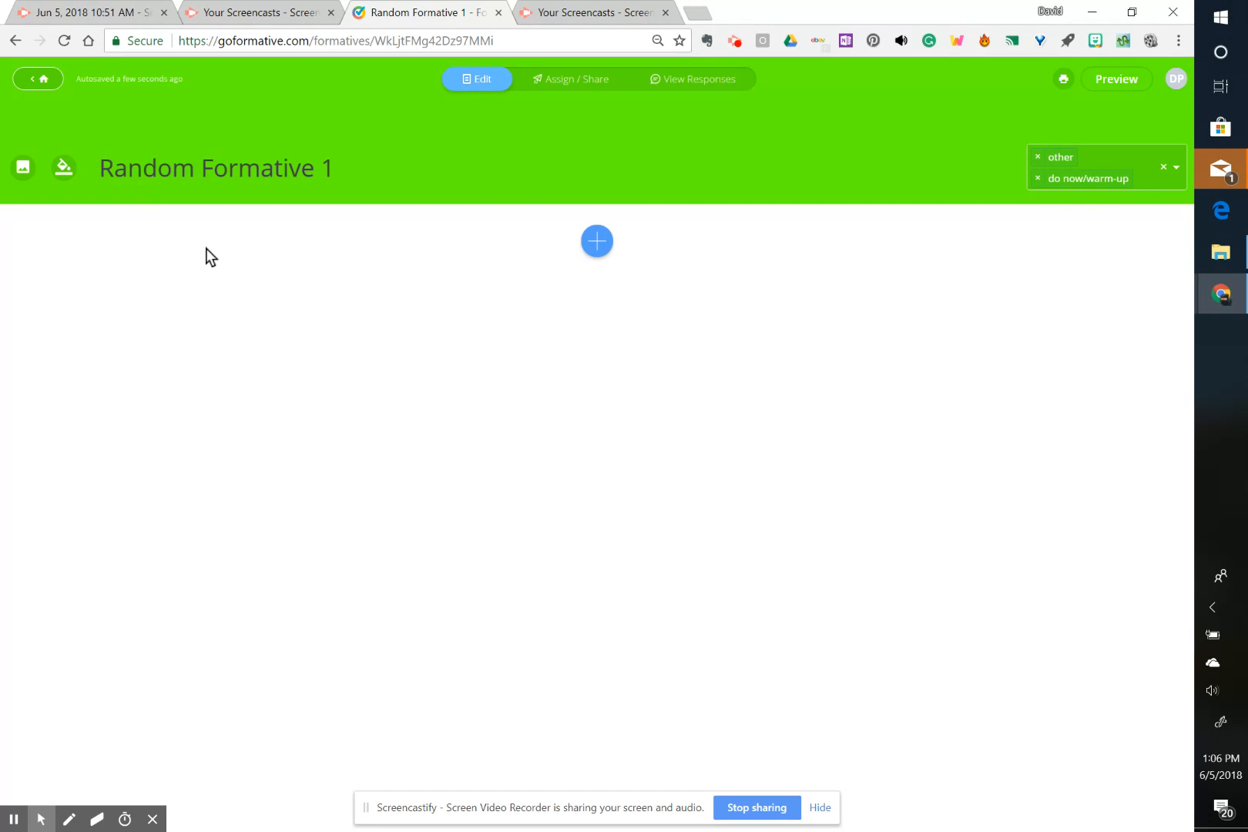
click(62, 172)
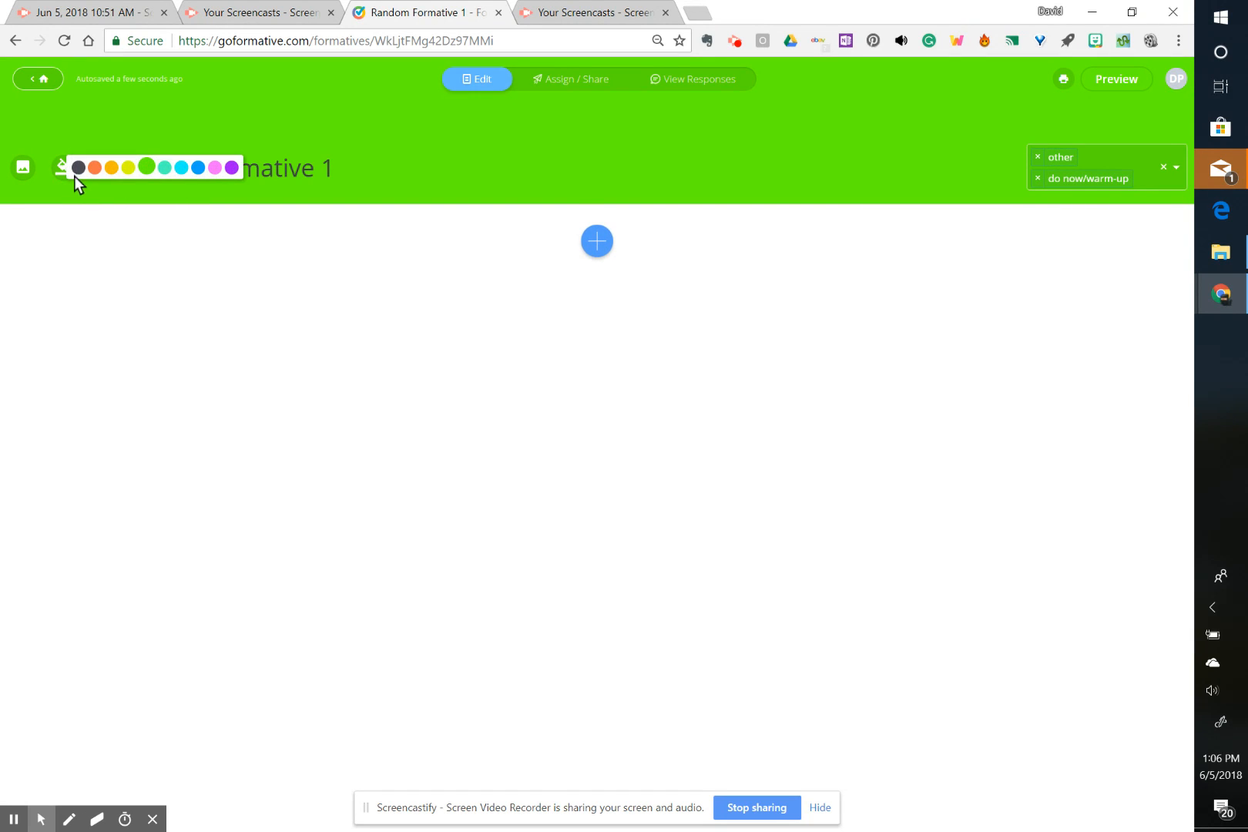
click(199, 168)
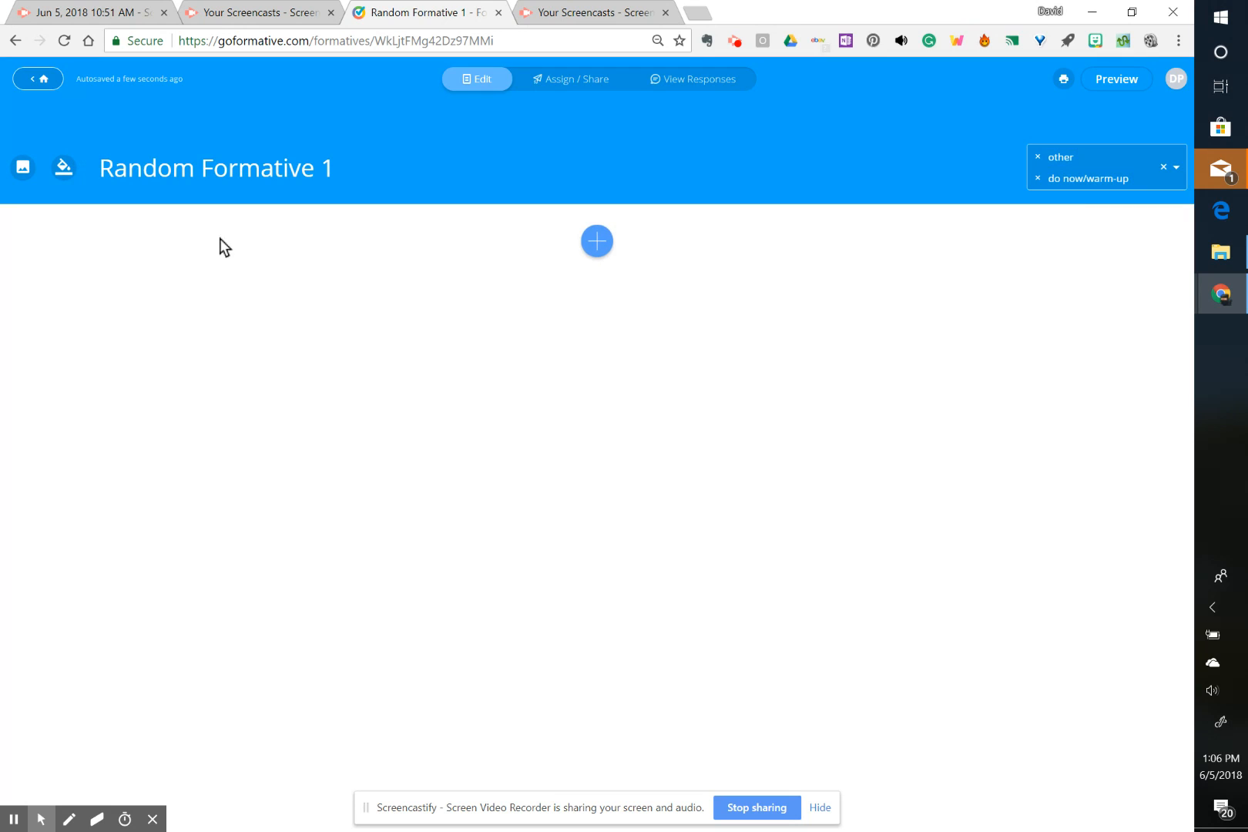
click(23, 171)
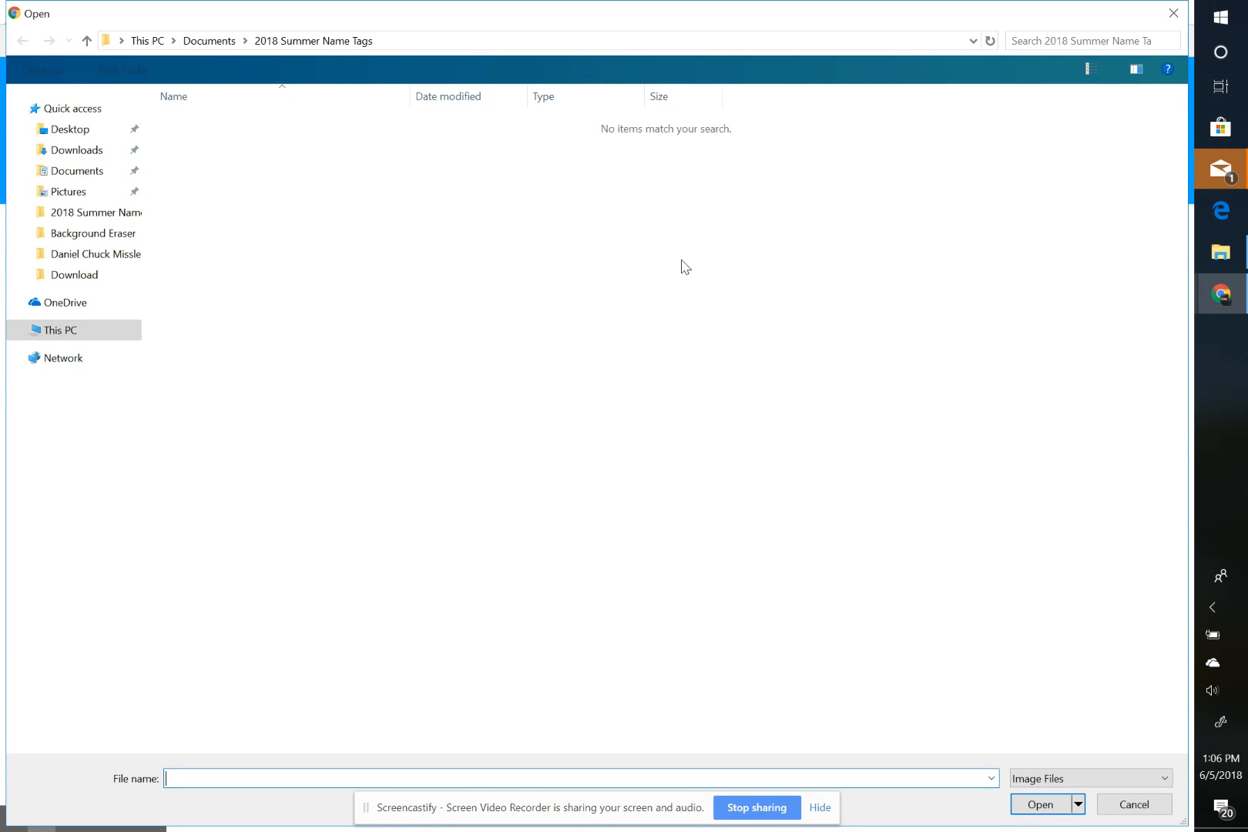
click(1173, 13)
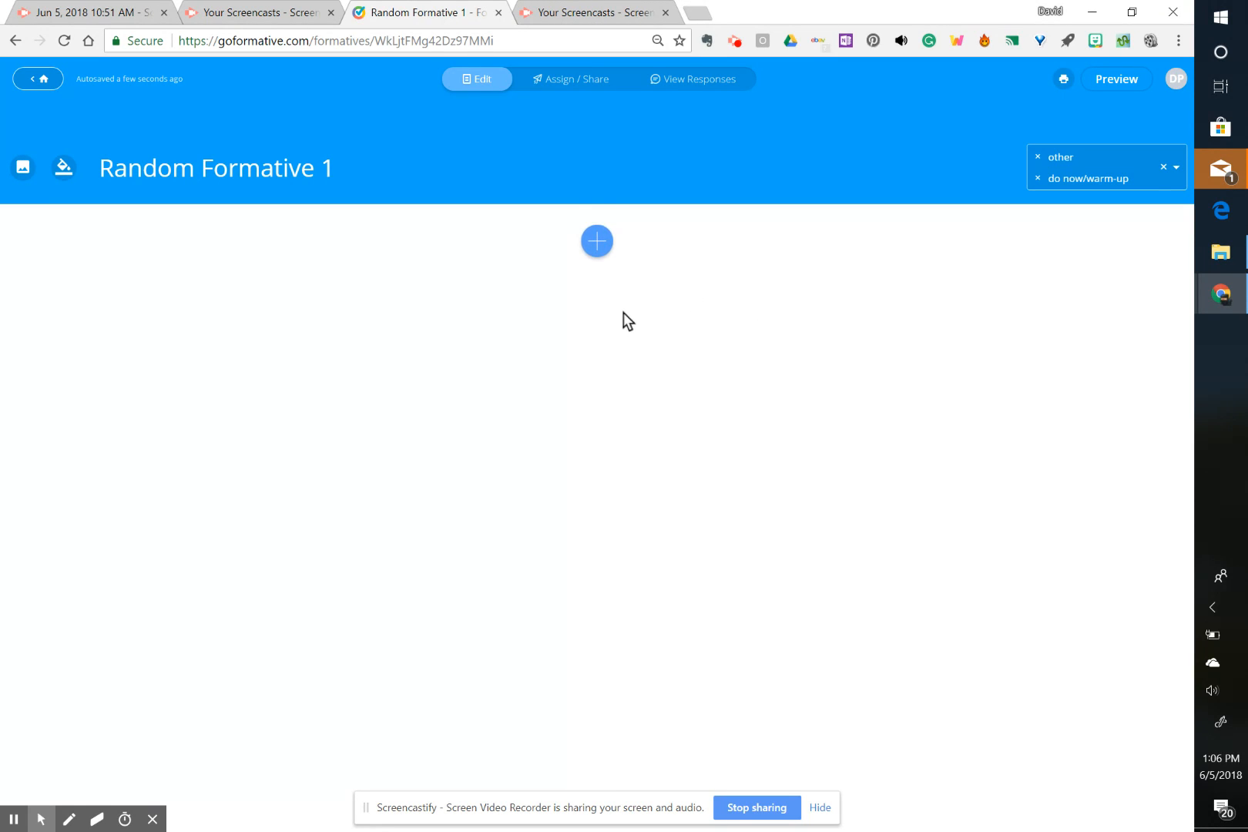
- Add a Multiple Choice question that reads "What is the sum of 8 and 7?"
click(600, 247)
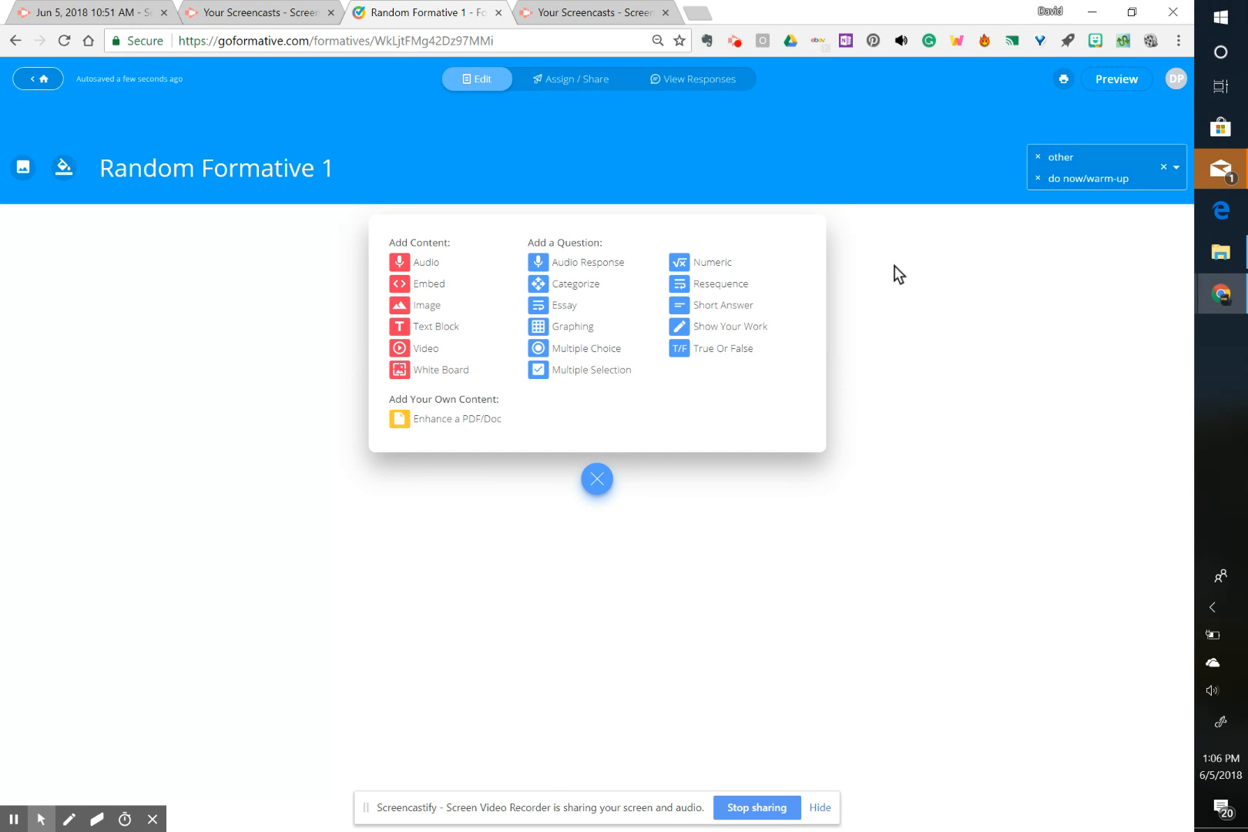
scroll(315, 372, up, 3)
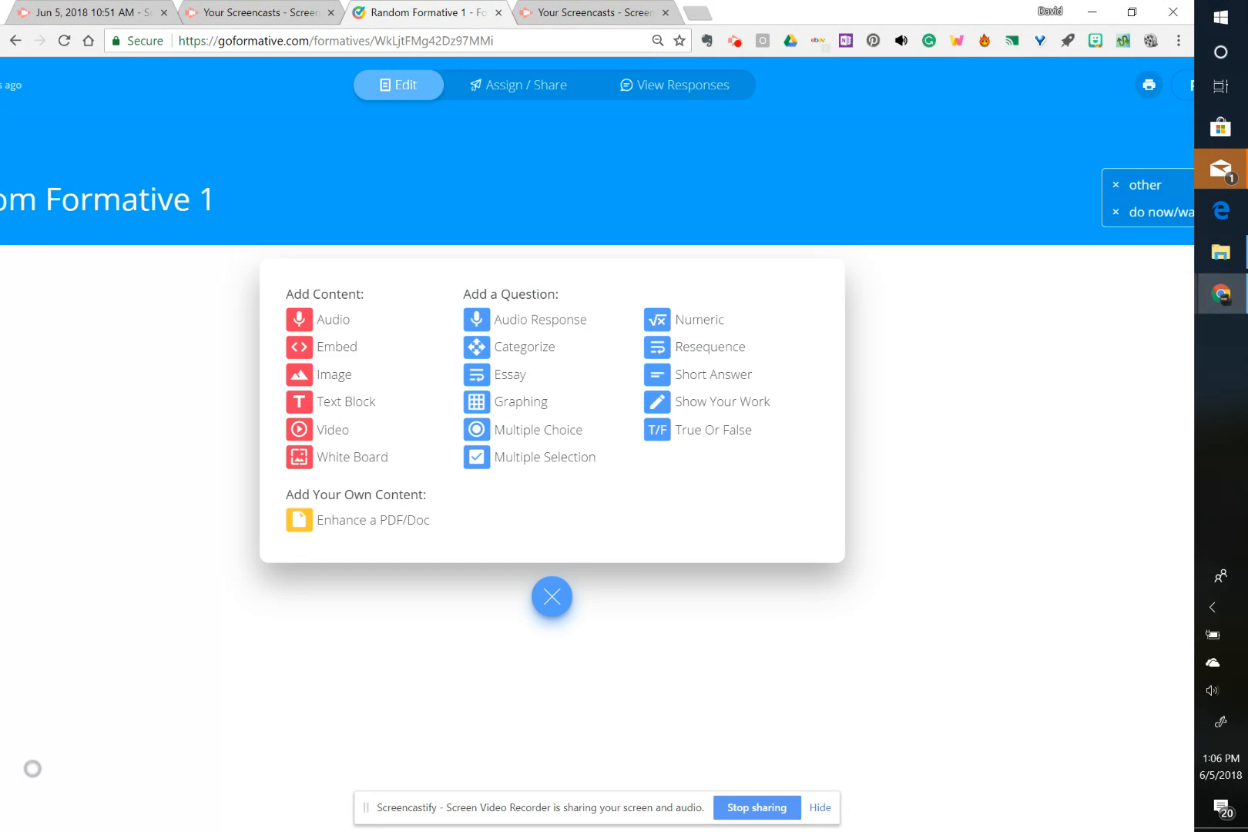
scroll(285, 355, up, 3)
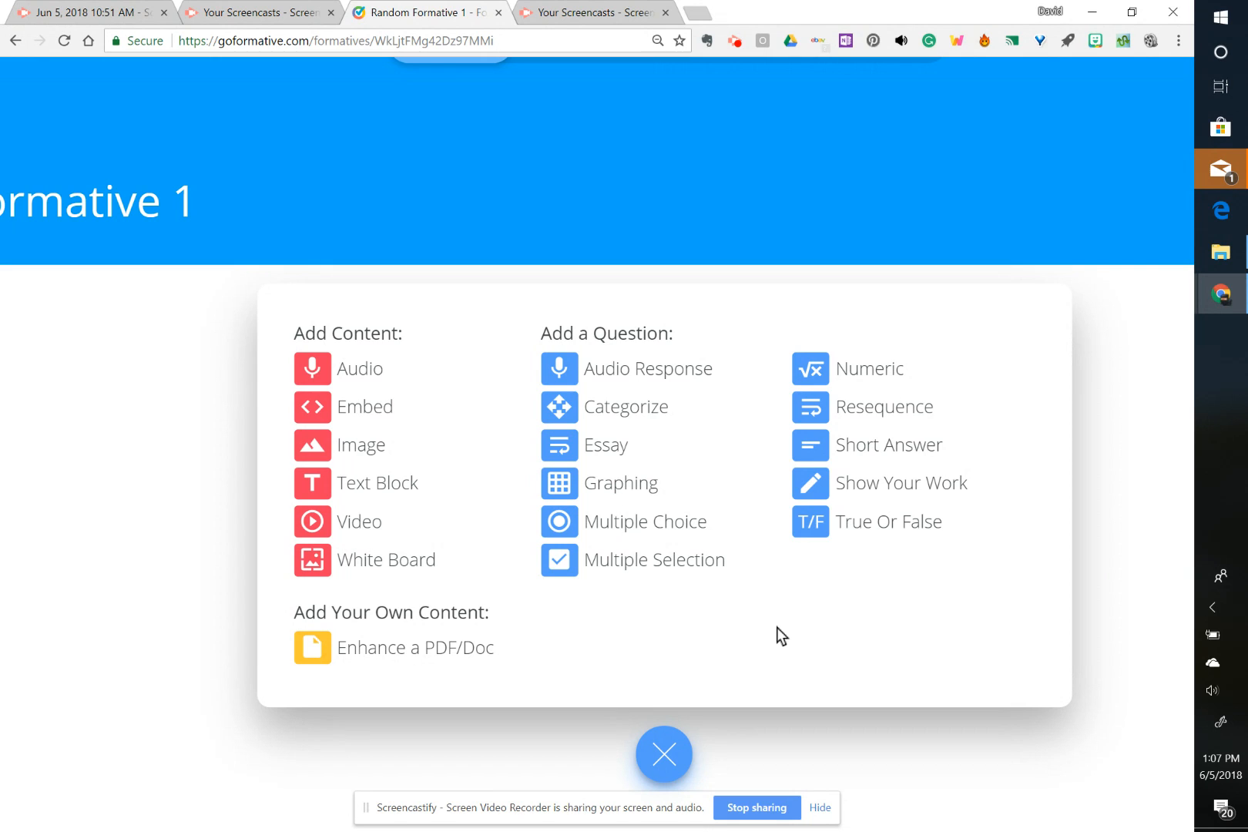
click(641, 526)
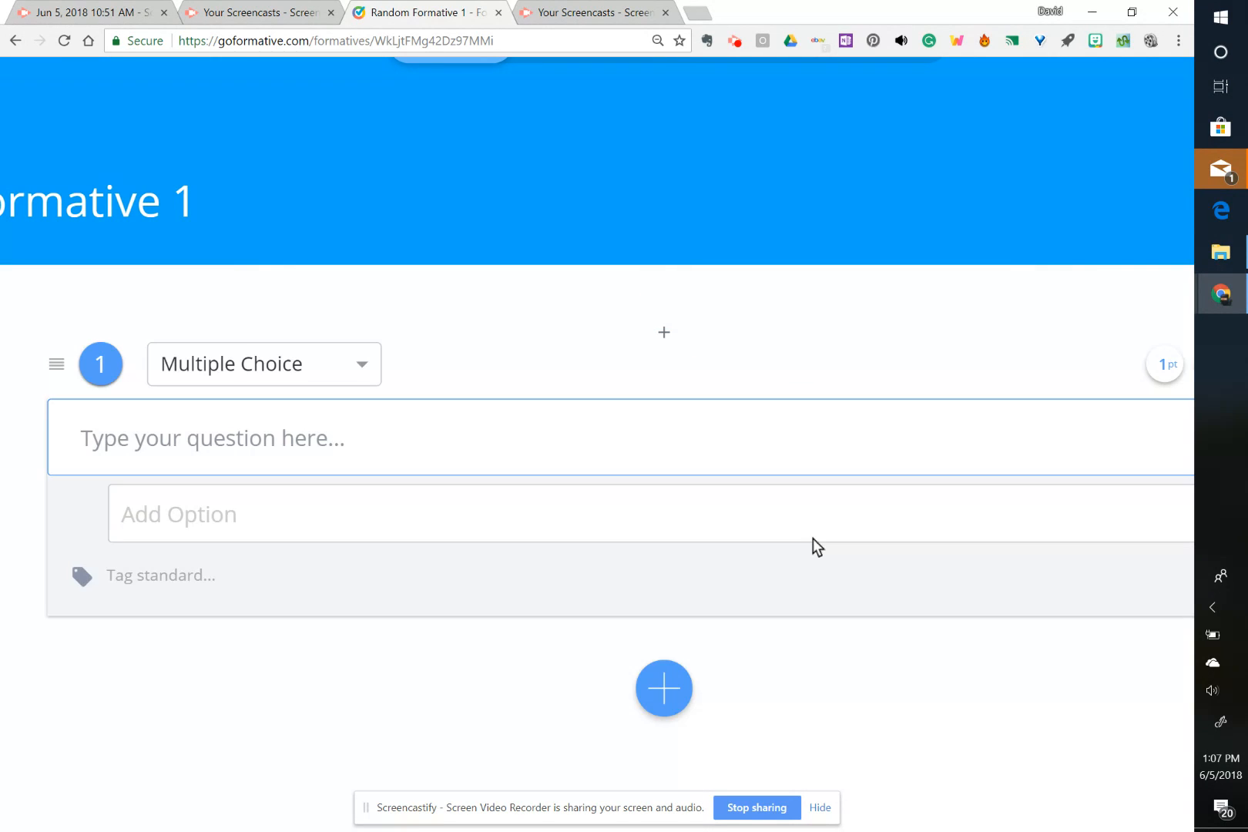
click(532, 437)
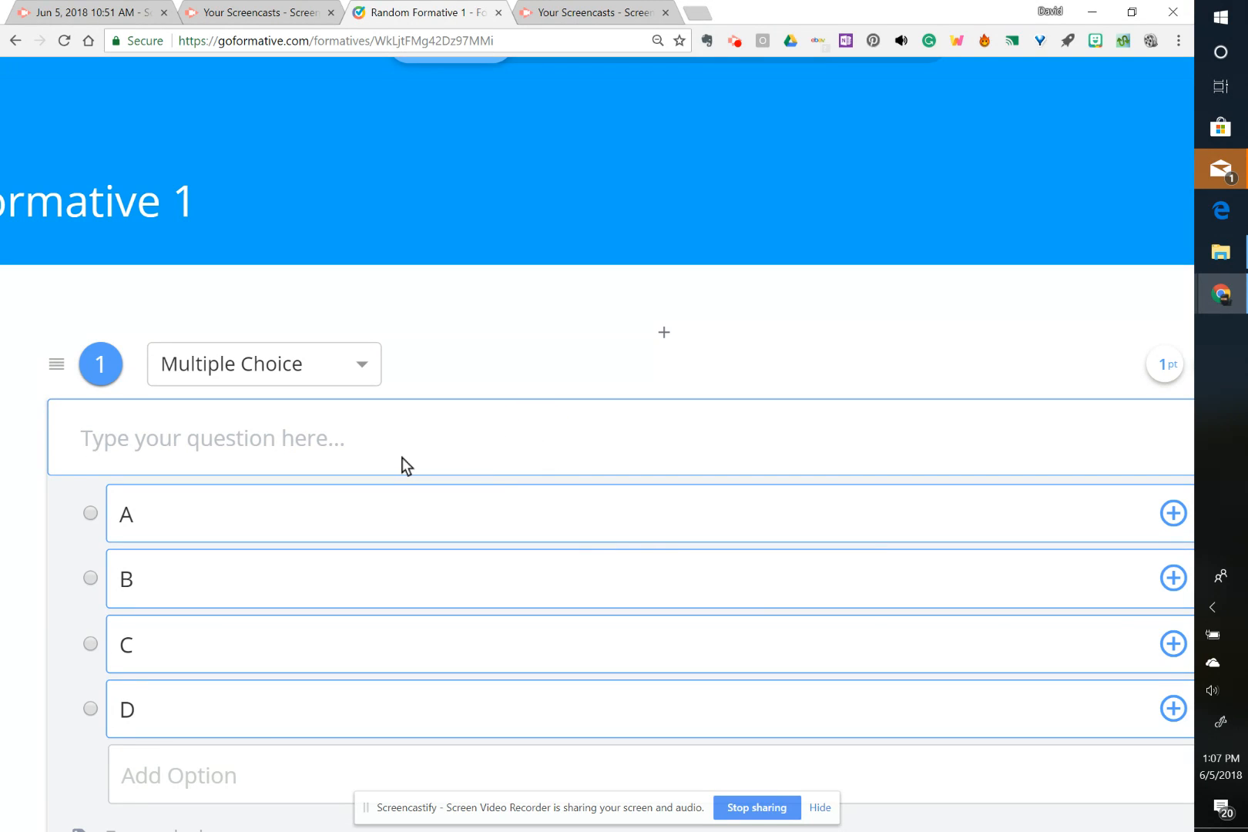
text(What is the)
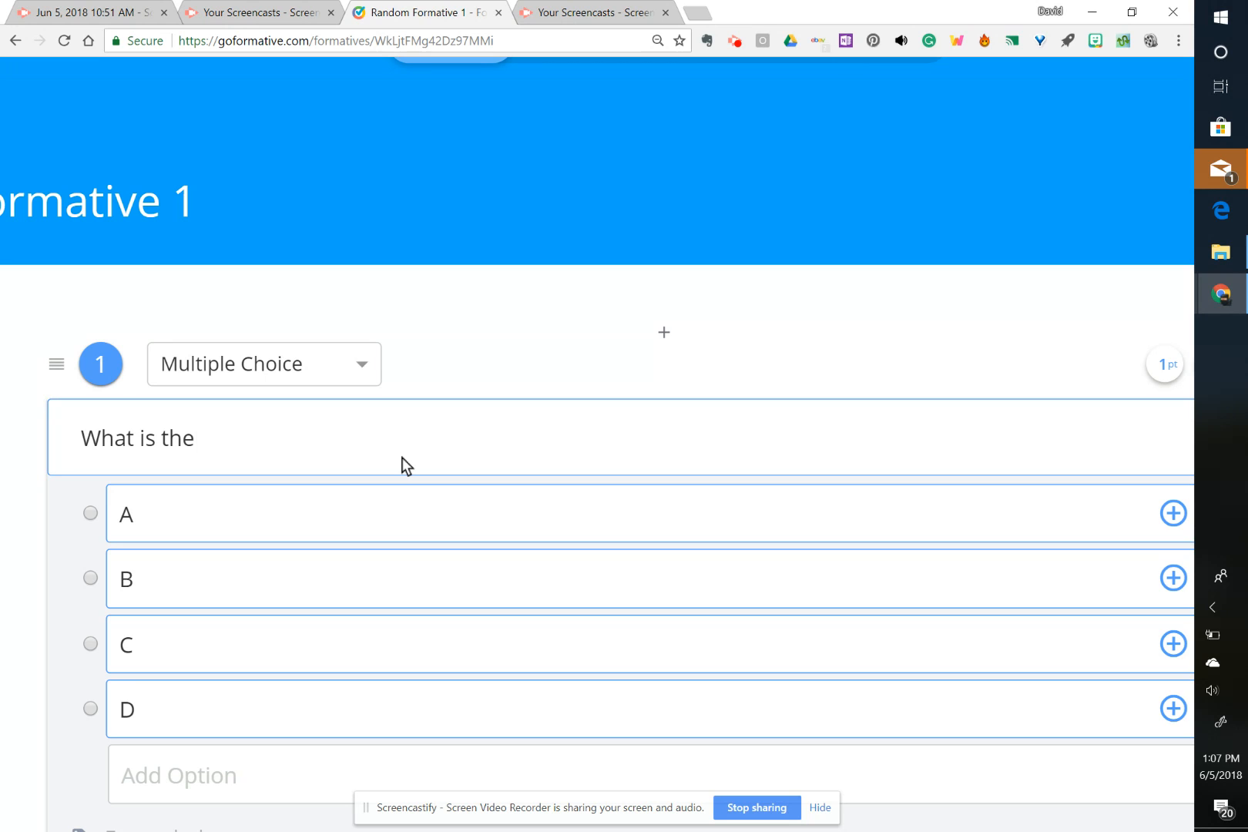
text( sum of 8 and)
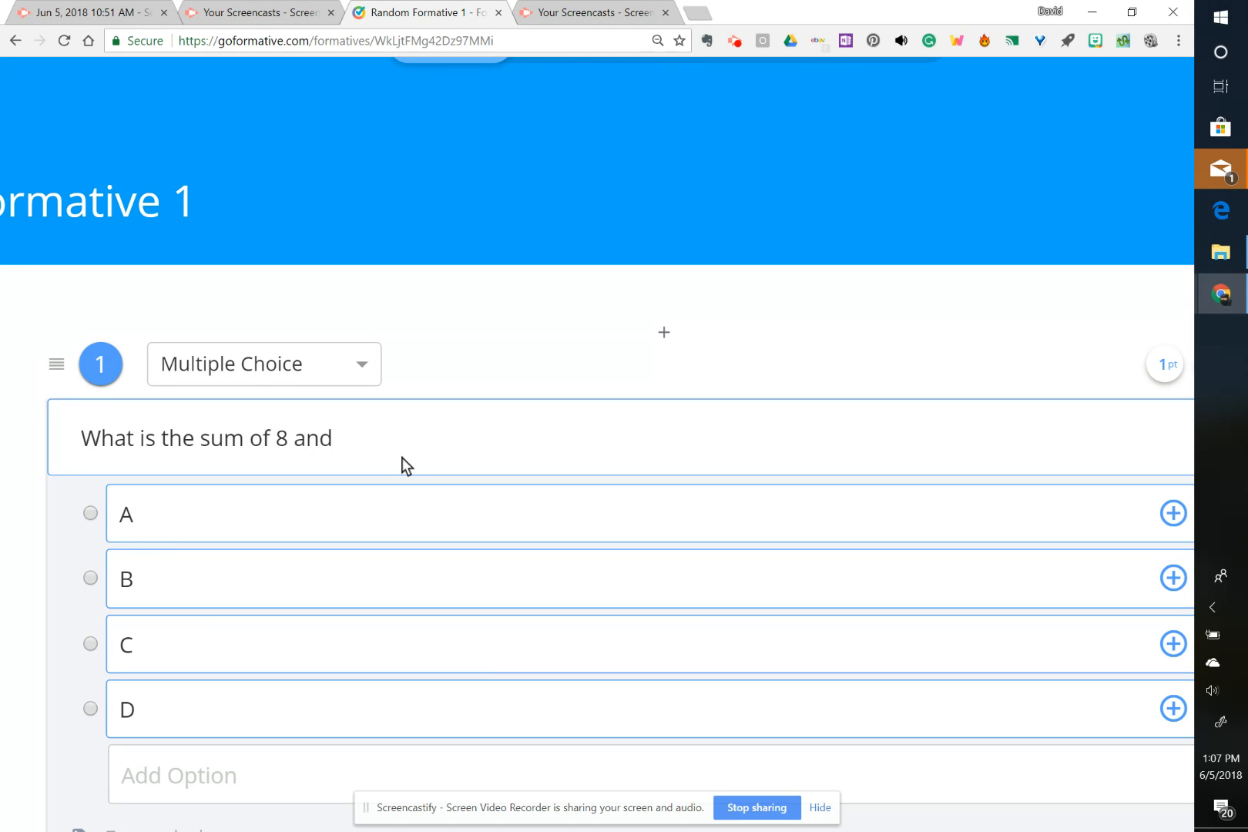
text( 7?)
- Fill in the four answer options as "A. 8", "B. 12", "C. 15" and "D.18"
click(282, 522)
click(196, 587)
click(220, 653)
click(217, 716)
click(237, 515)
text(-)
key(BackSpace)
text(. 8)
click(166, 576)
text(15)
click(160, 644)
text(. 15)
key(Tab)
text(.18)
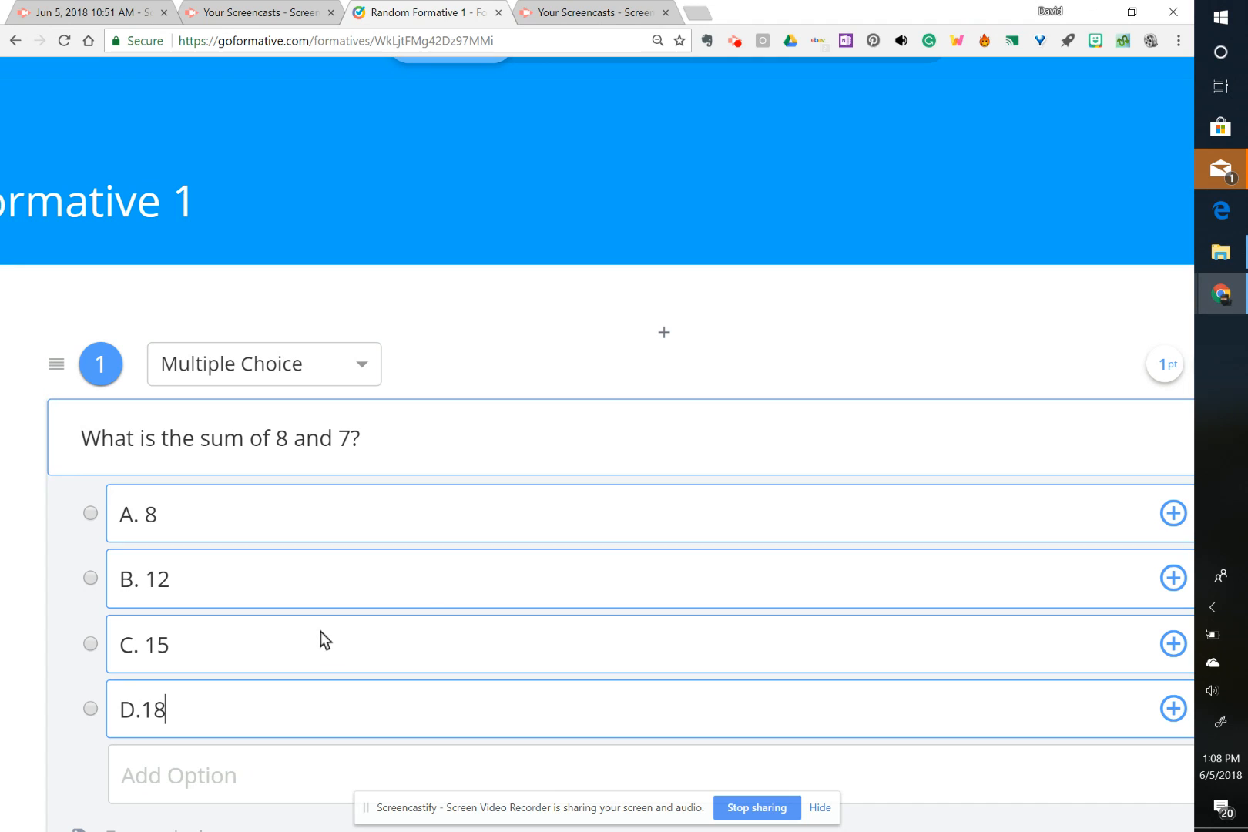
- Mark option "C. 15" as the correct answer and make the question worth 2 points
scroll(420, 586, down, 3)
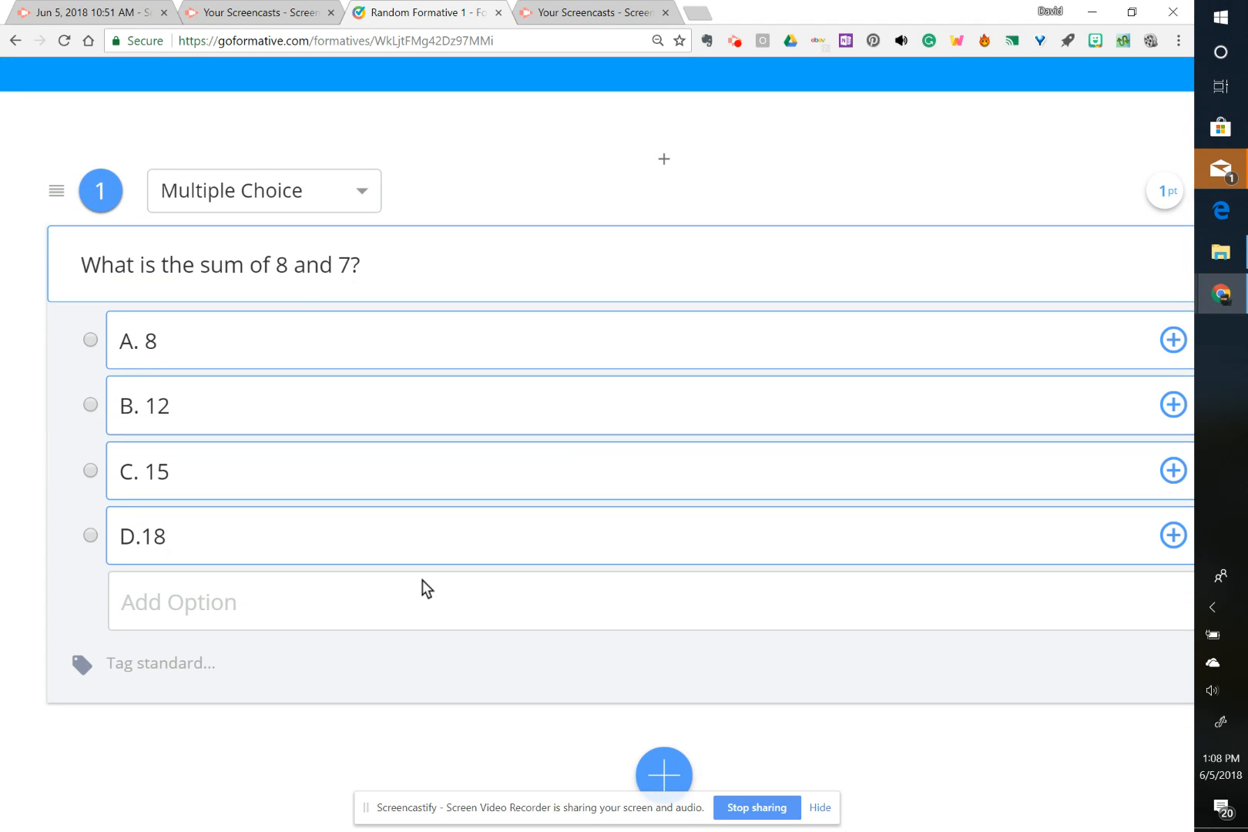
scroll(265, 453, down, 3)
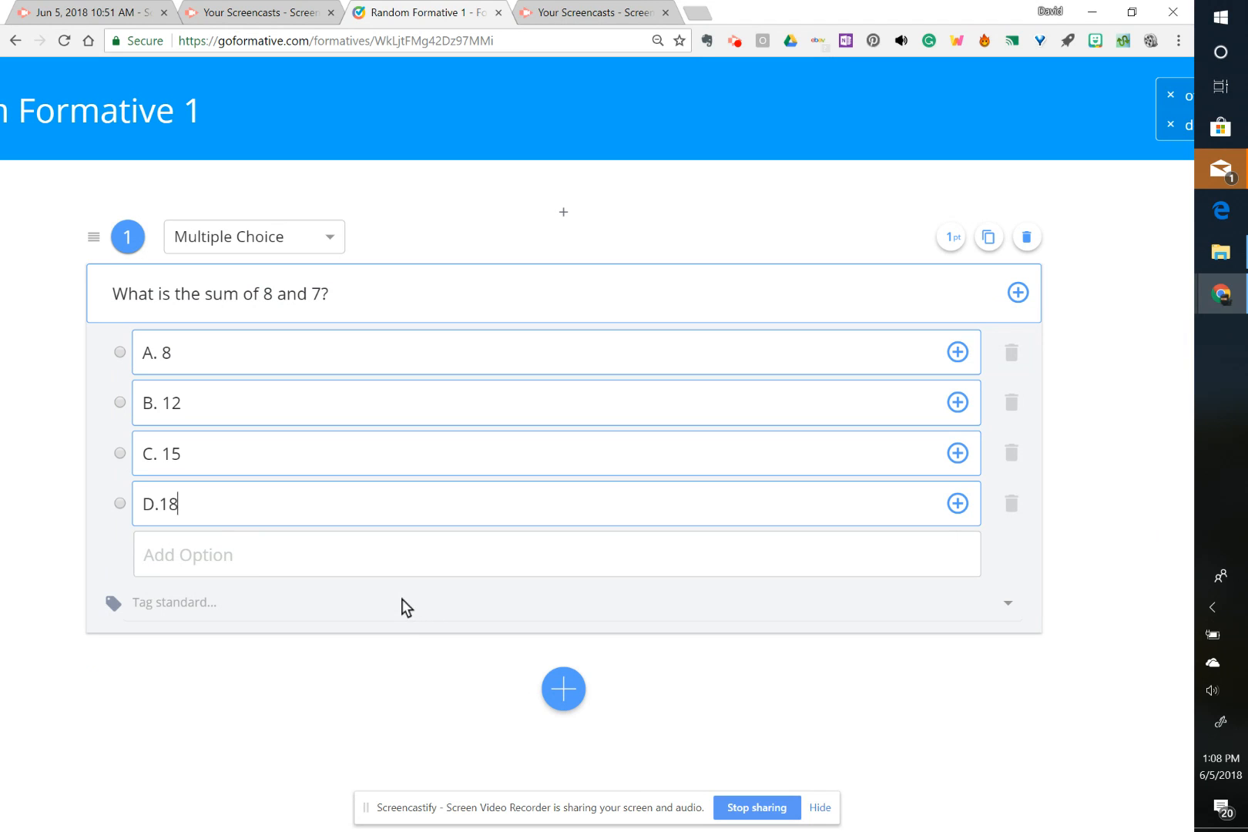
click(121, 454)
key(ctrl+minus)
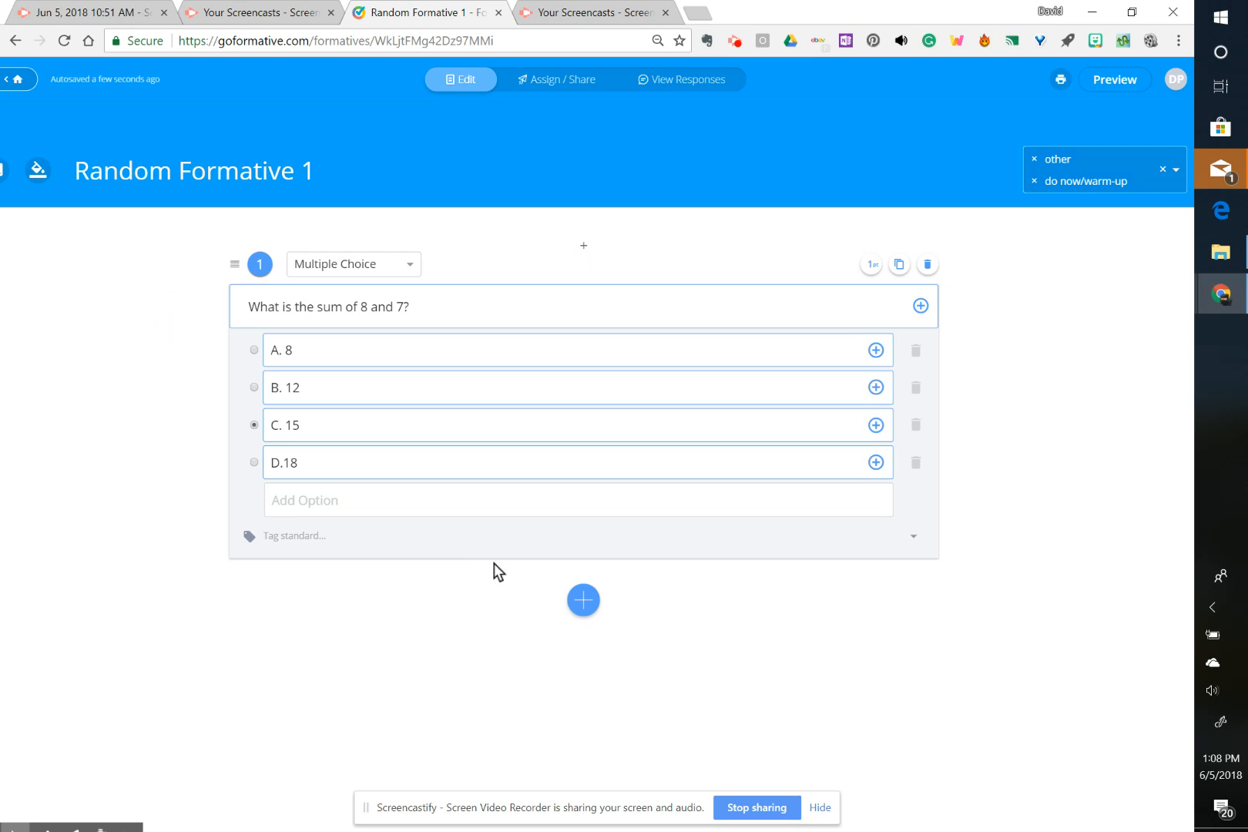
click(731, 316)
- Preview the formative in its phone, tablet and laptop layouts and open its printable version
click(1120, 80)
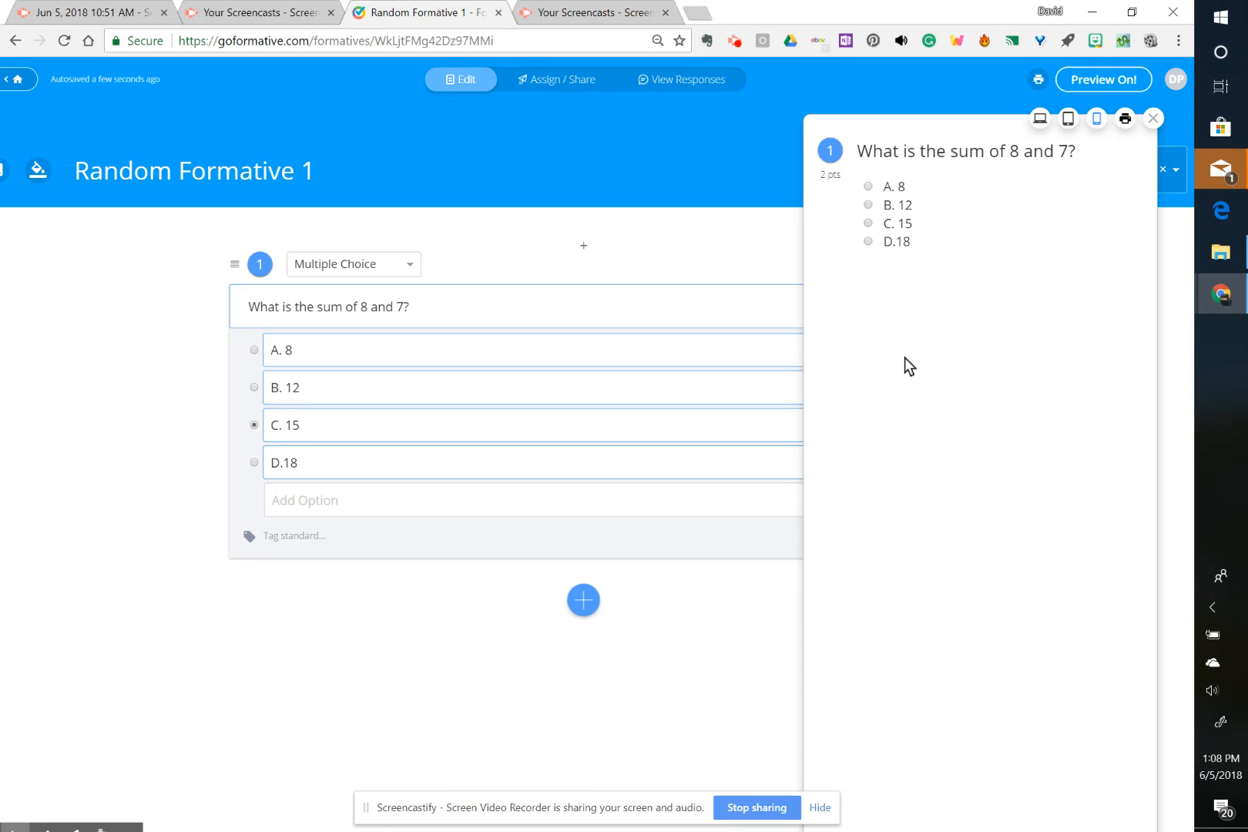
click(1068, 121)
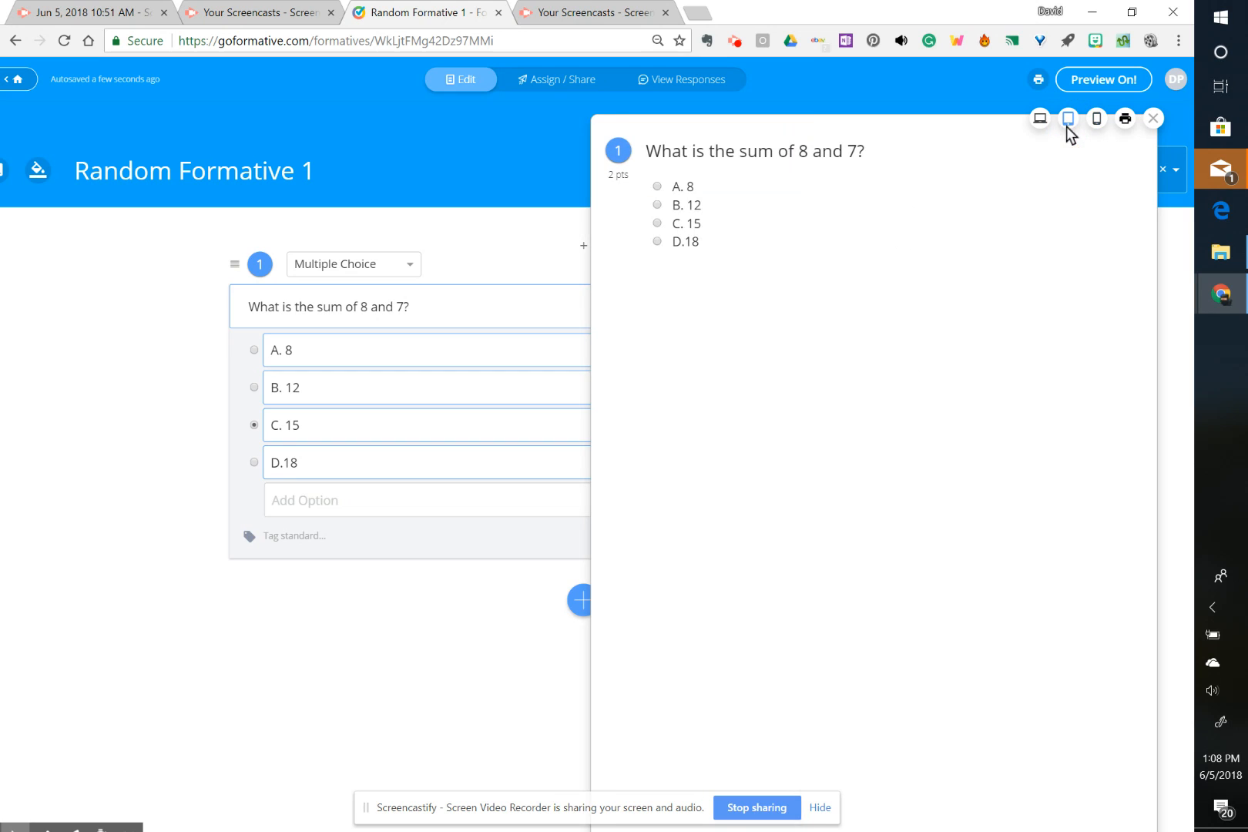
click(1040, 119)
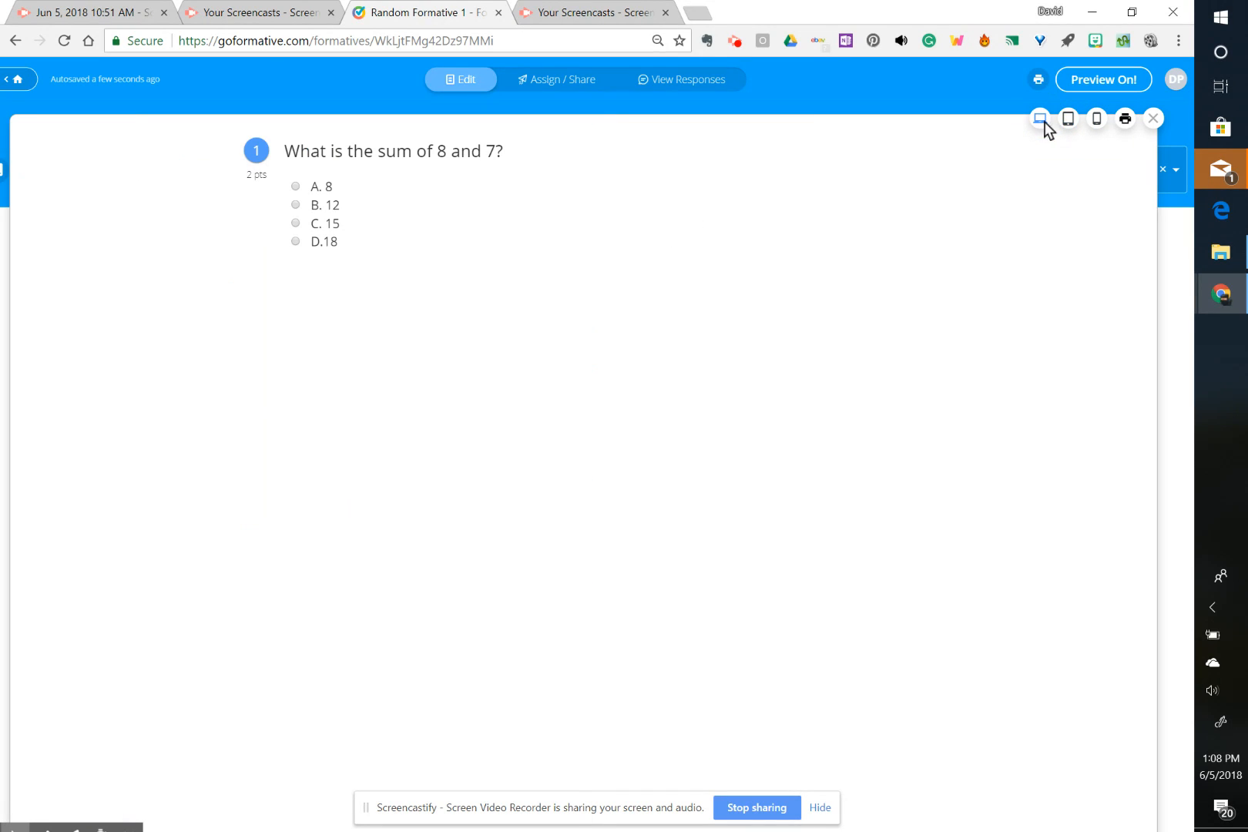
click(1124, 121)
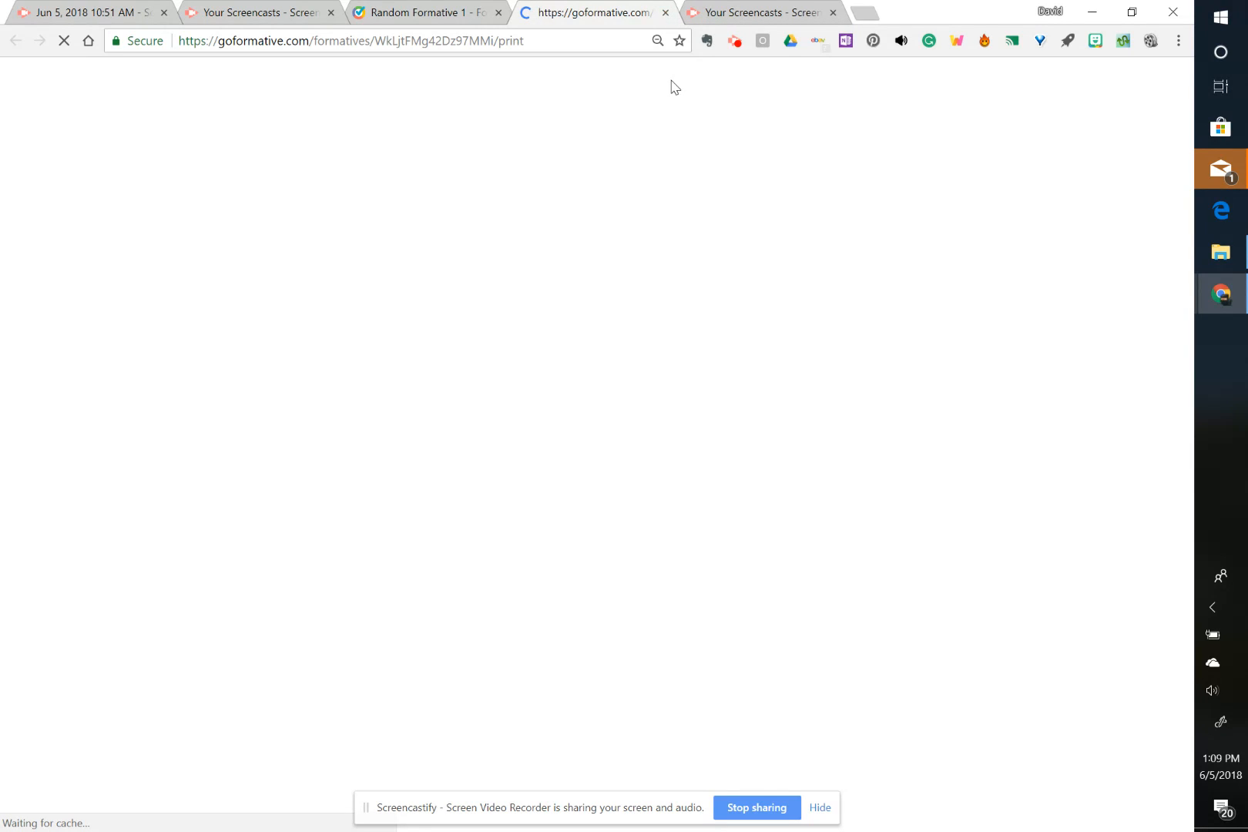
- Close the printable version and exit the preview to return to the question editor
click(666, 13)
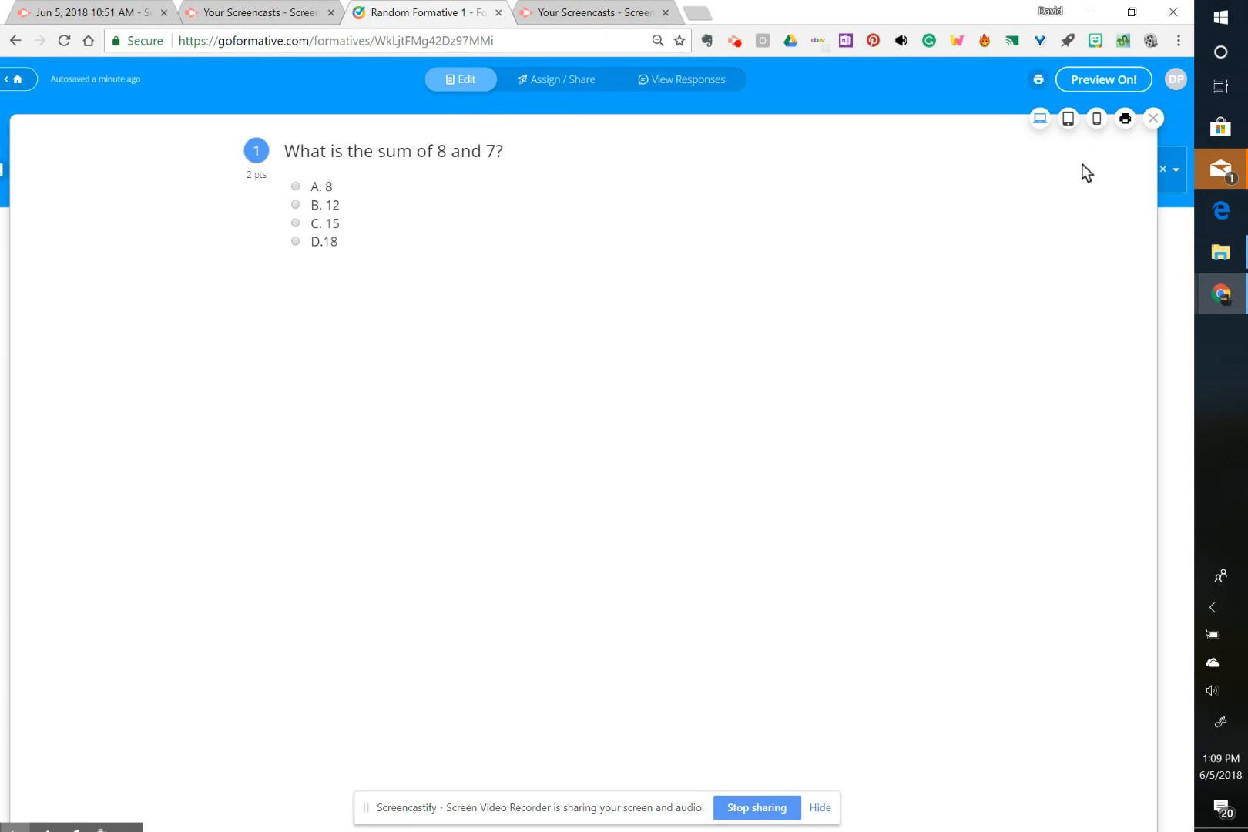
click(1106, 81)
click(398, 610)
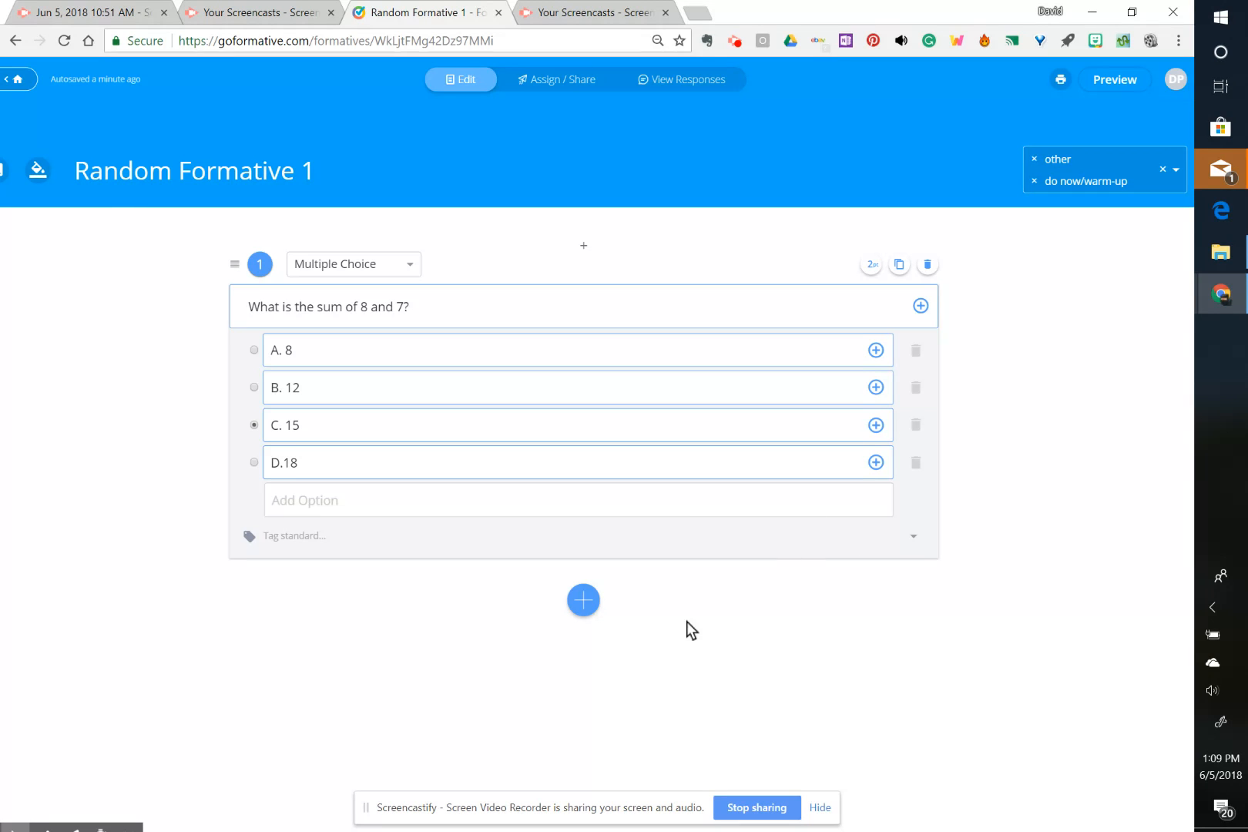
- Add a Short Answer question below the multiple-choice question
click(583, 601)
scroll(882, 558, down, 2)
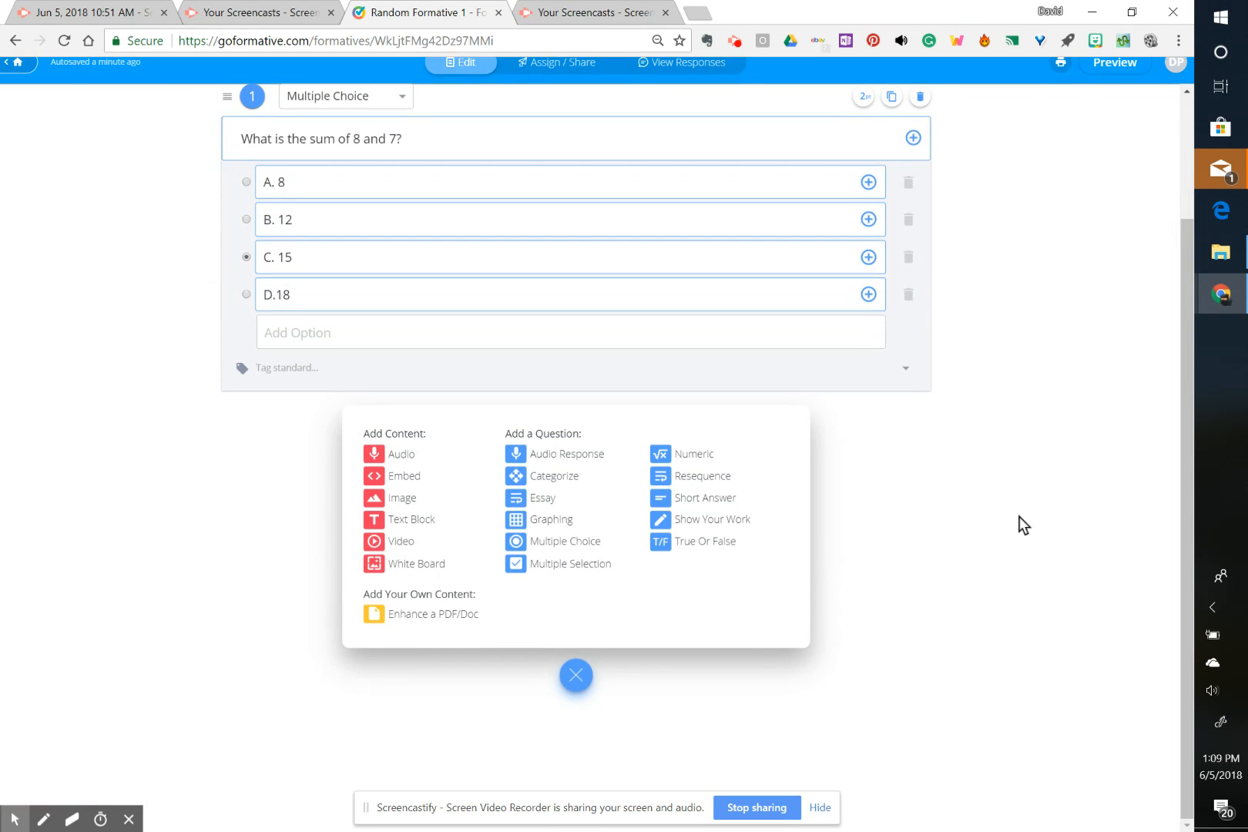
scroll(311, 507, up, 5)
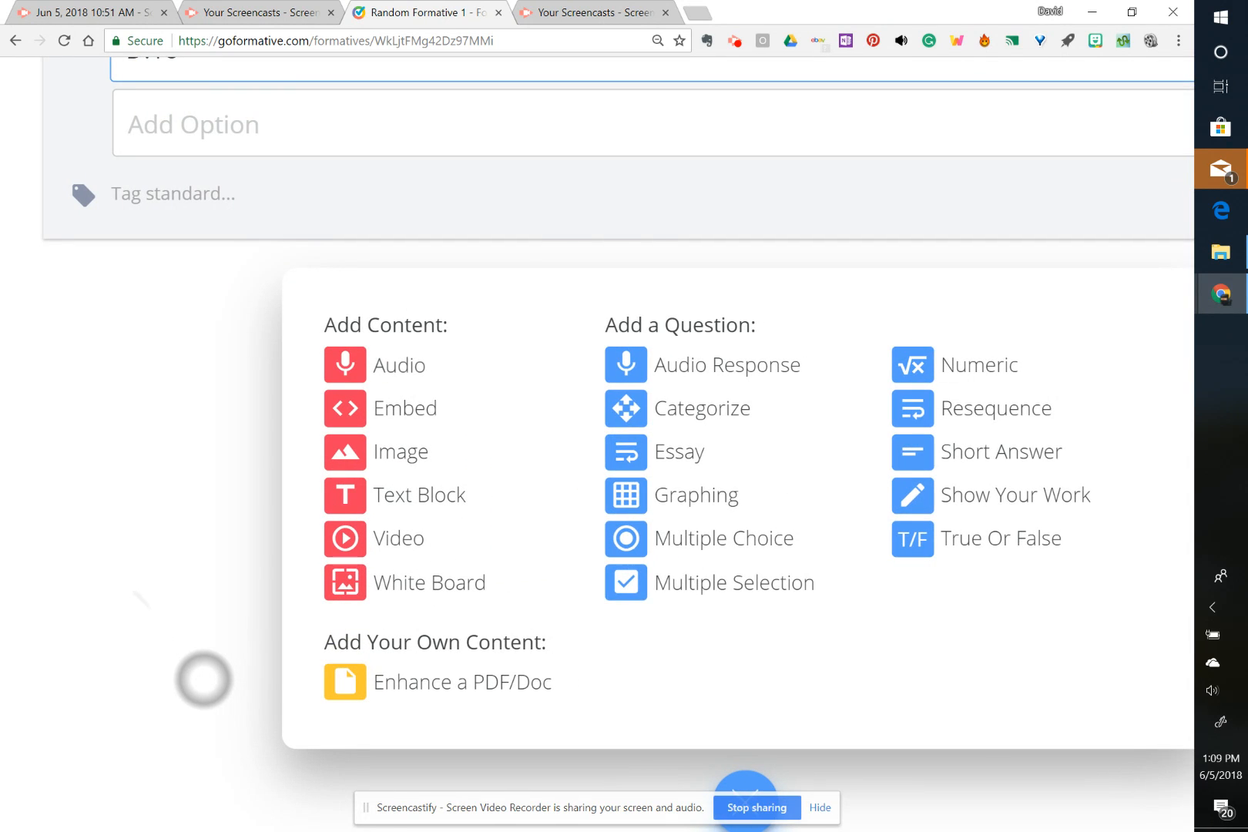
scroll(147, 602, down, 1)
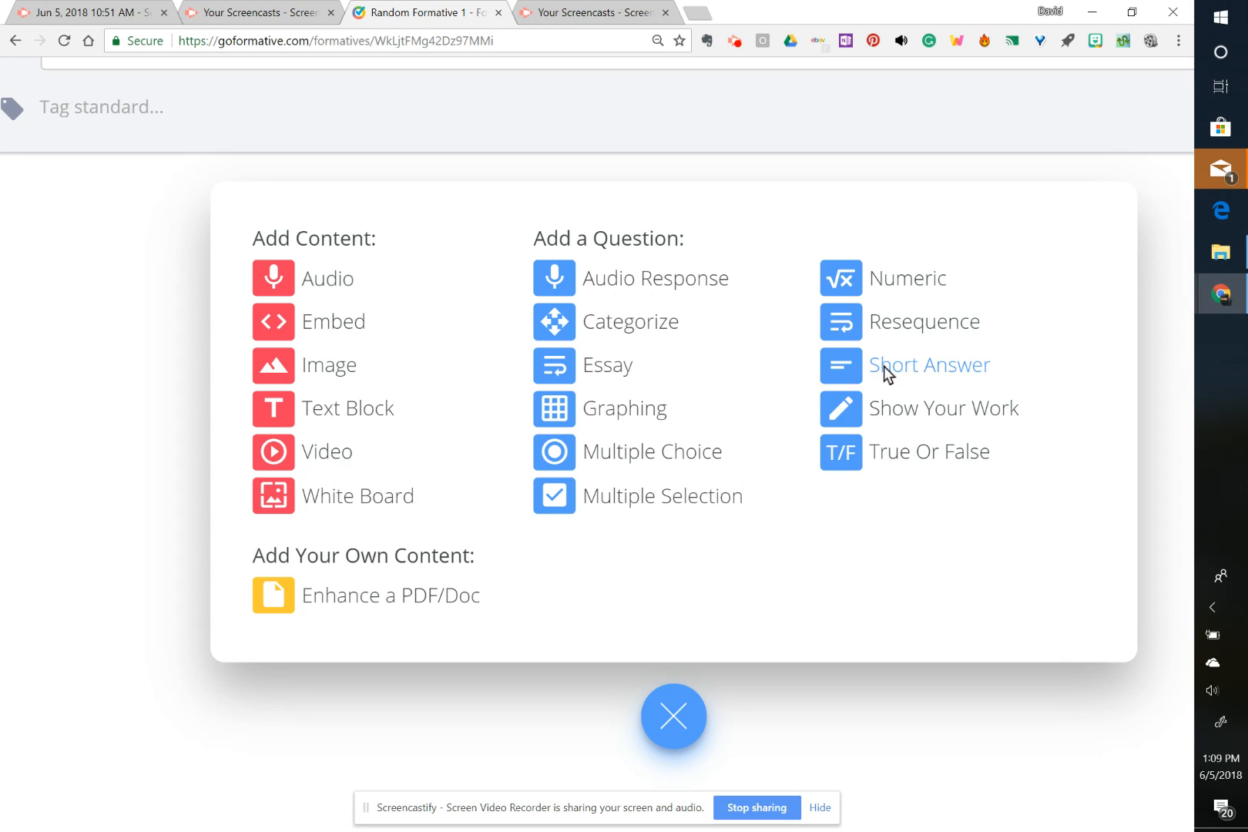
click(929, 368)
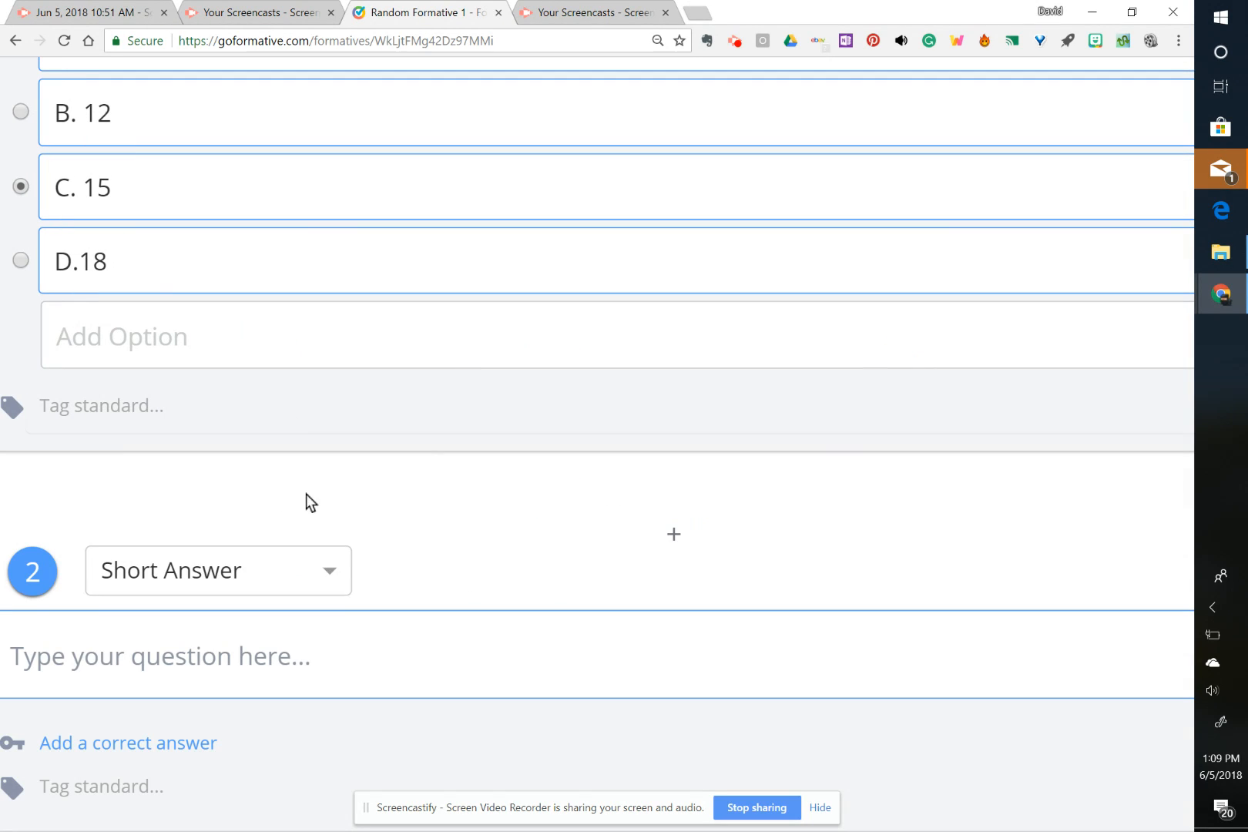
scroll(362, 416, down, 5)
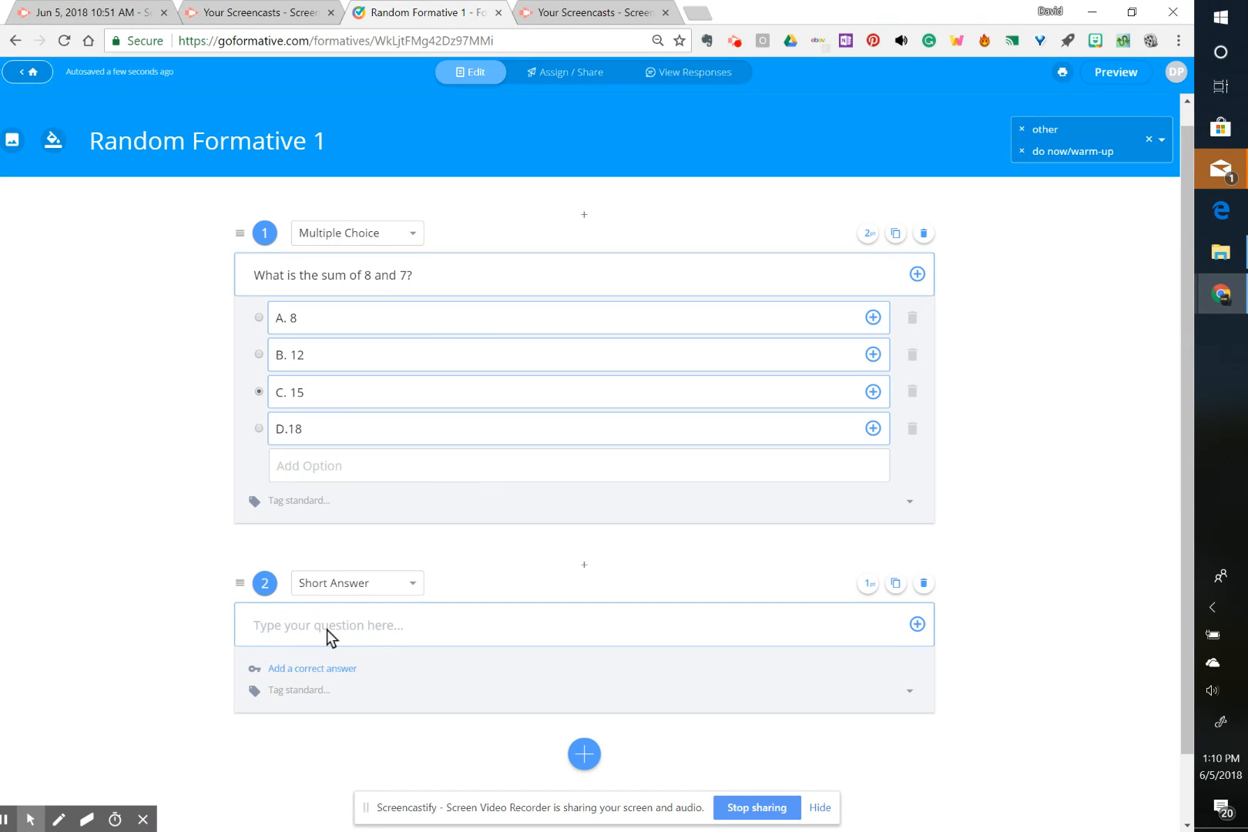
- Copy the question text "What is the sum of 8 and 7?" from question 1 into the Short Answer question
click(327, 630)
drag(397, 277, 264, 279)
right_click(299, 273)
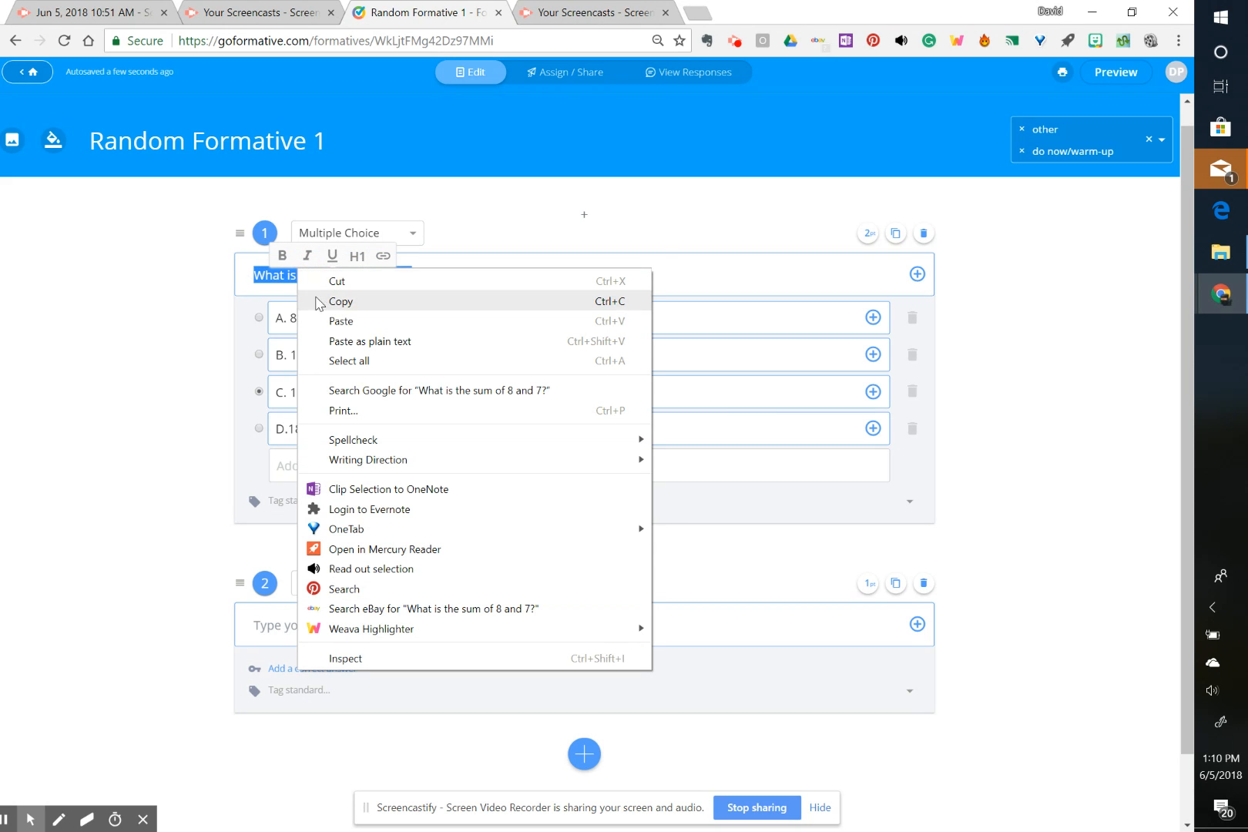
click(339, 301)
click(376, 639)
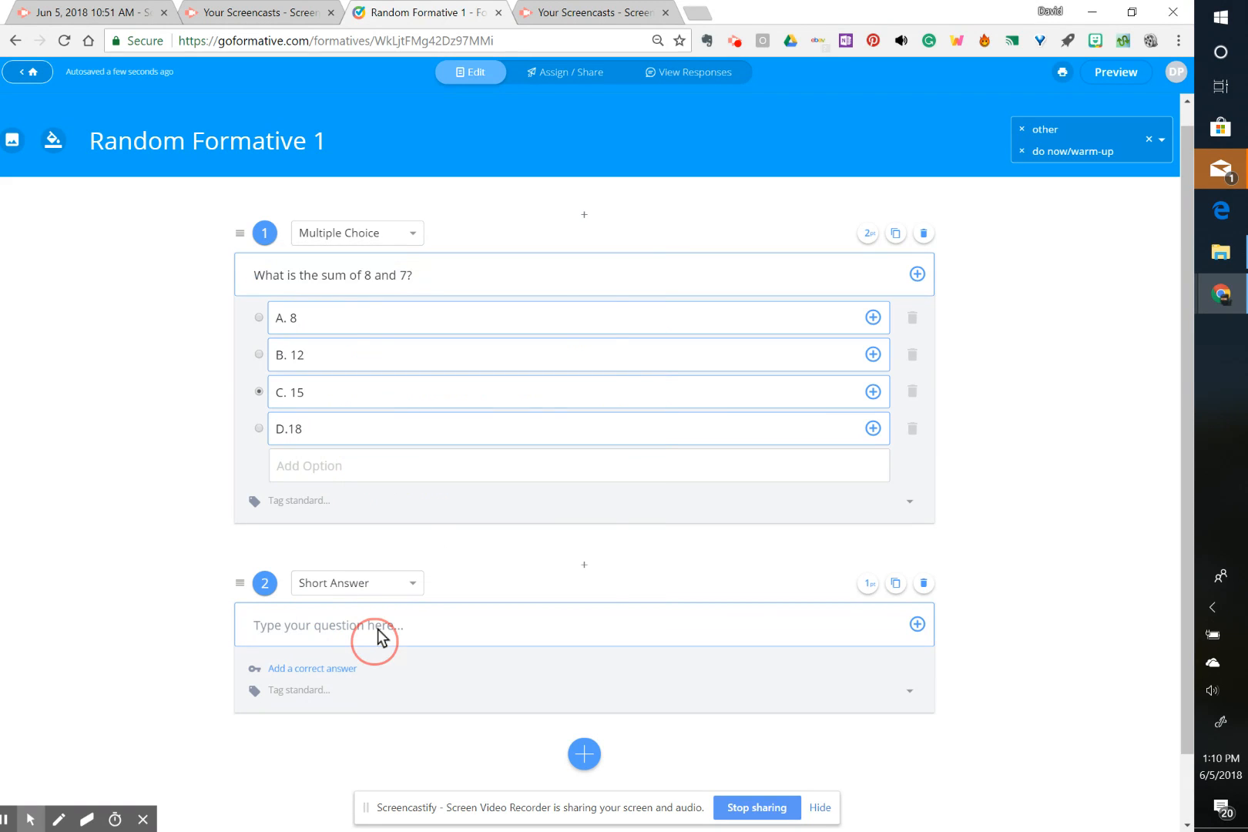
right_click(377, 637)
click(489, 389)
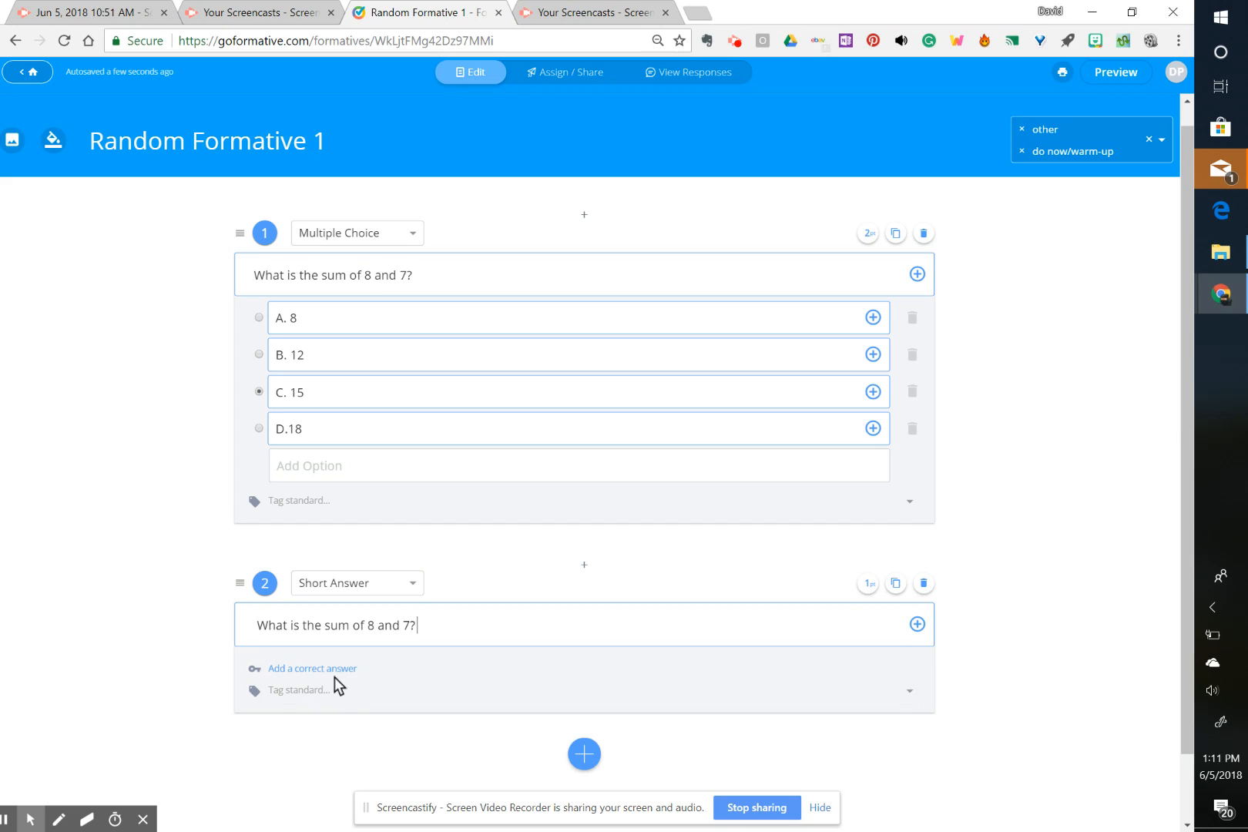
- Add "15" and "15.0" as the accepted correct answers for the Short Answer question
click(312, 667)
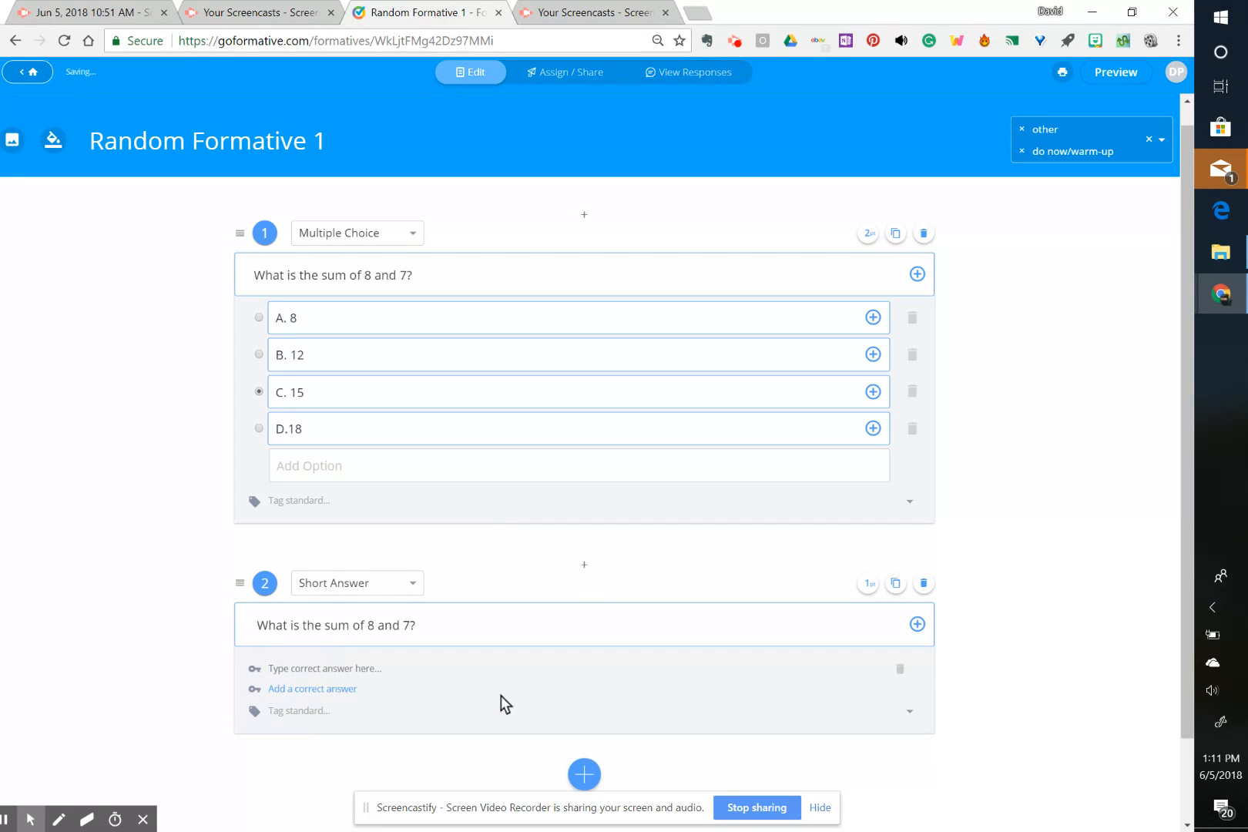
scroll(549, 677, down, 1)
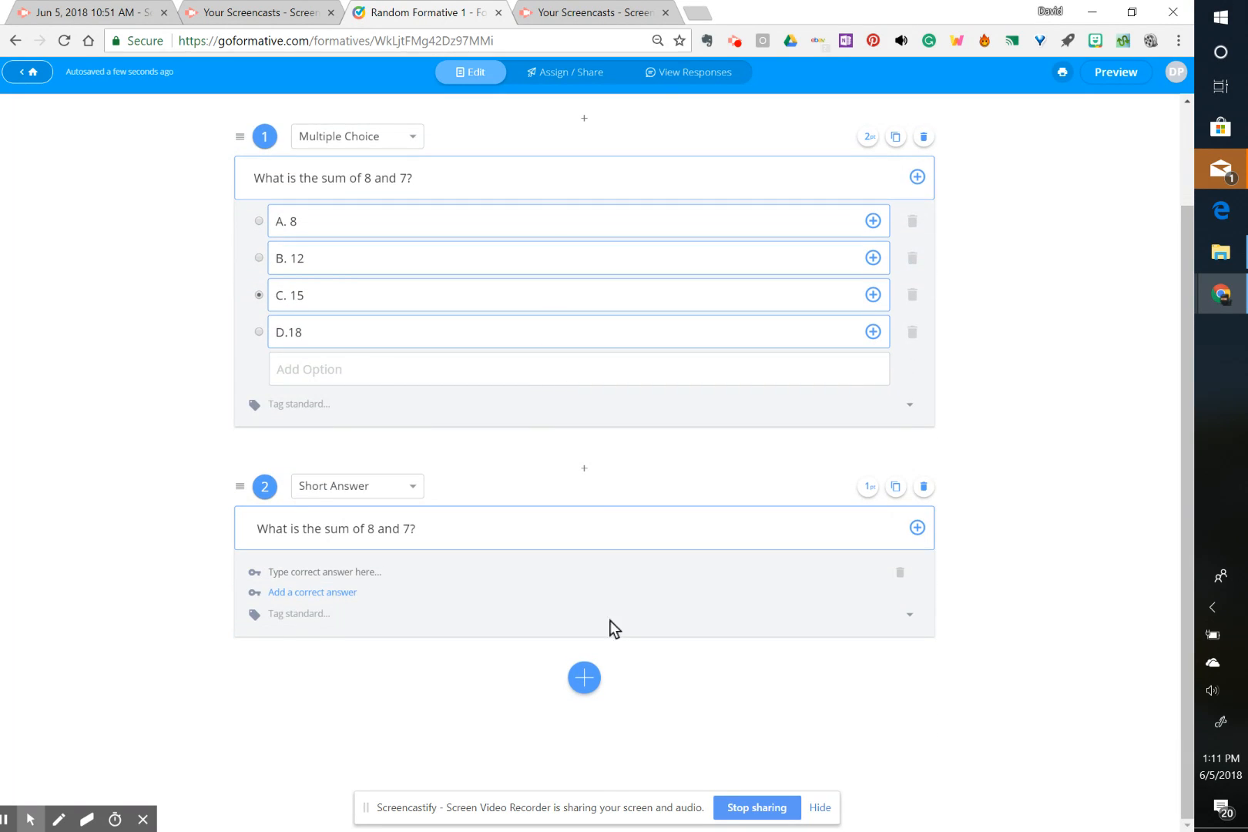
text(15)
click(497, 613)
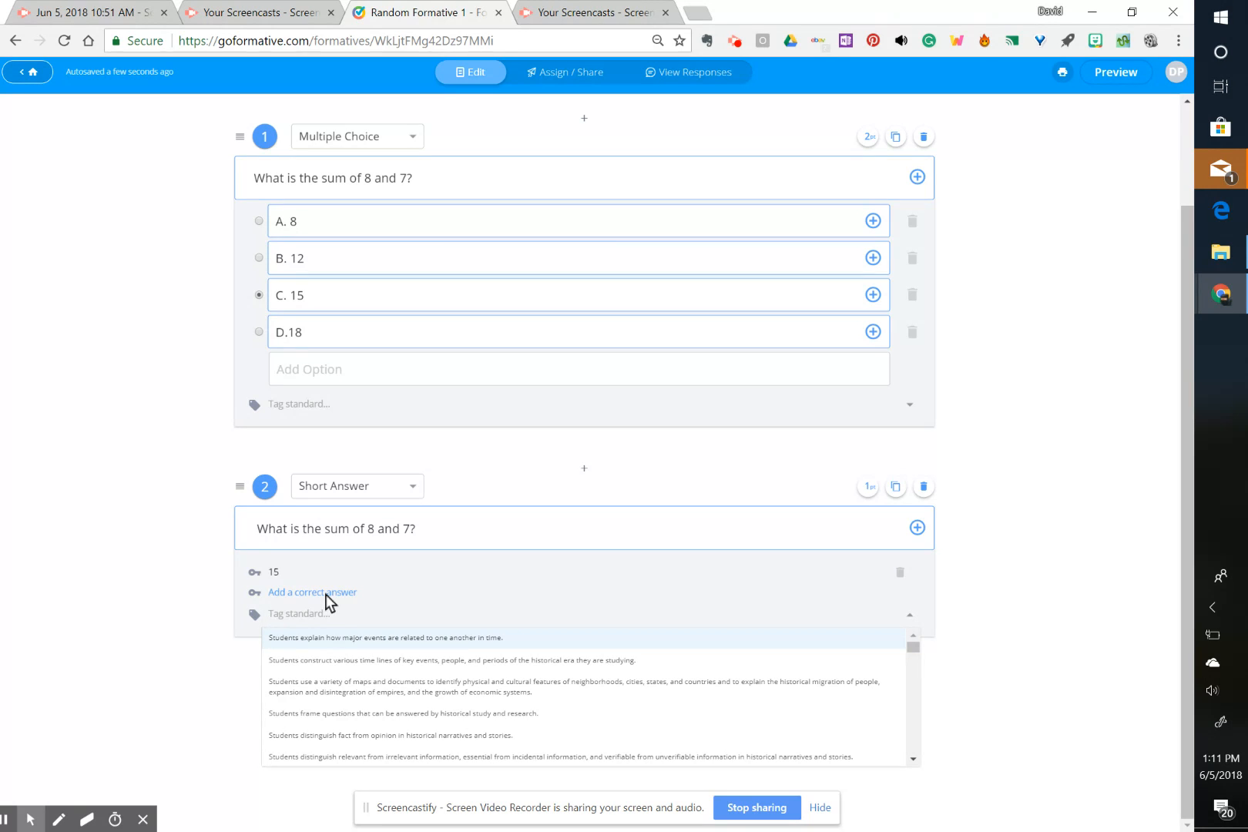
click(325, 593)
text(15.0)
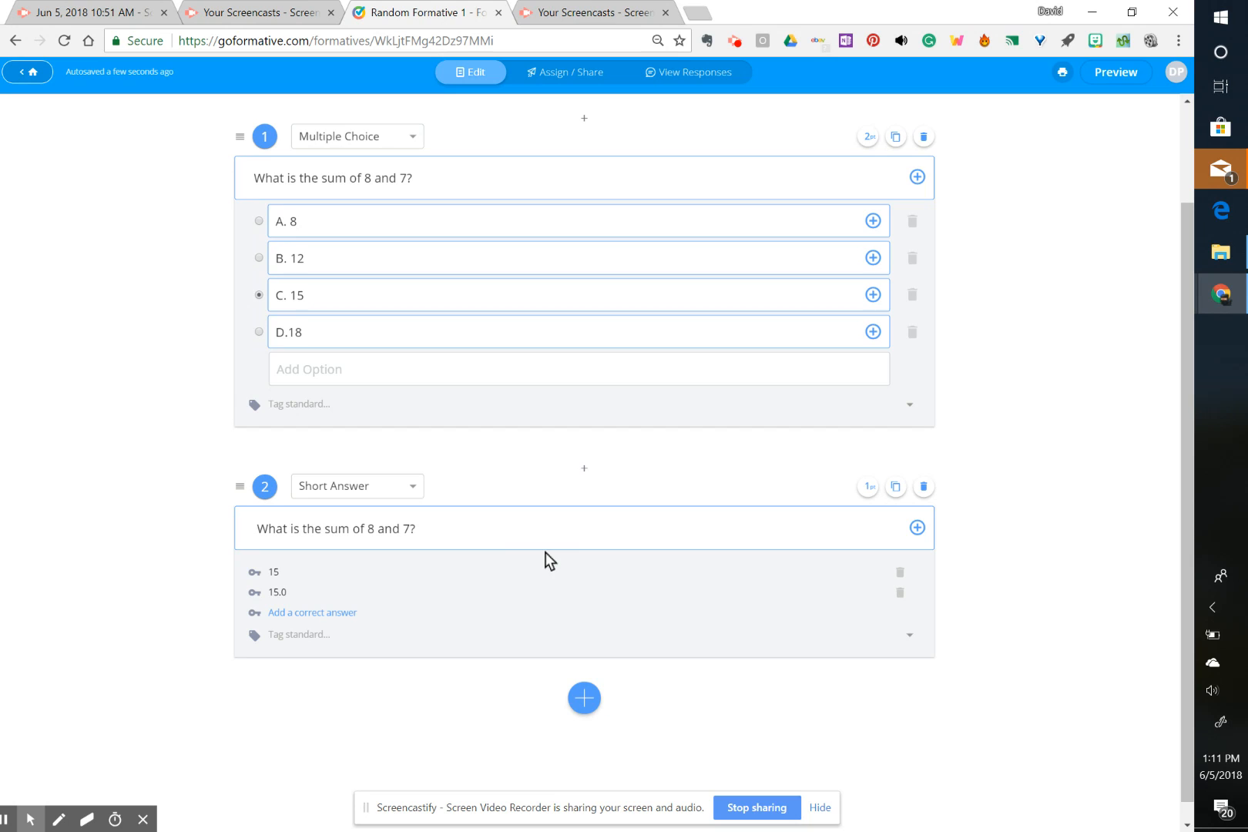
- Make the Short Answer question worth 2 points and check both questions in the preview
click(868, 485)
click(1122, 73)
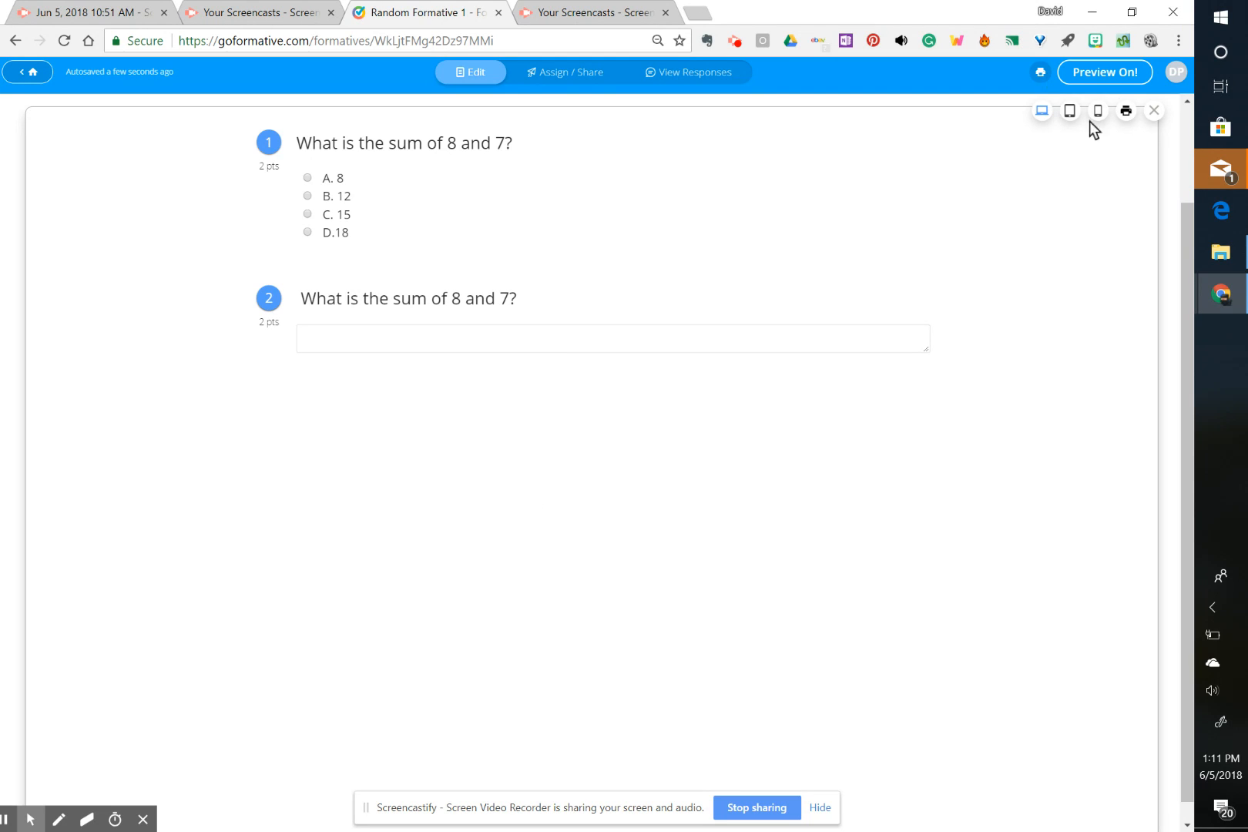
click(1121, 77)
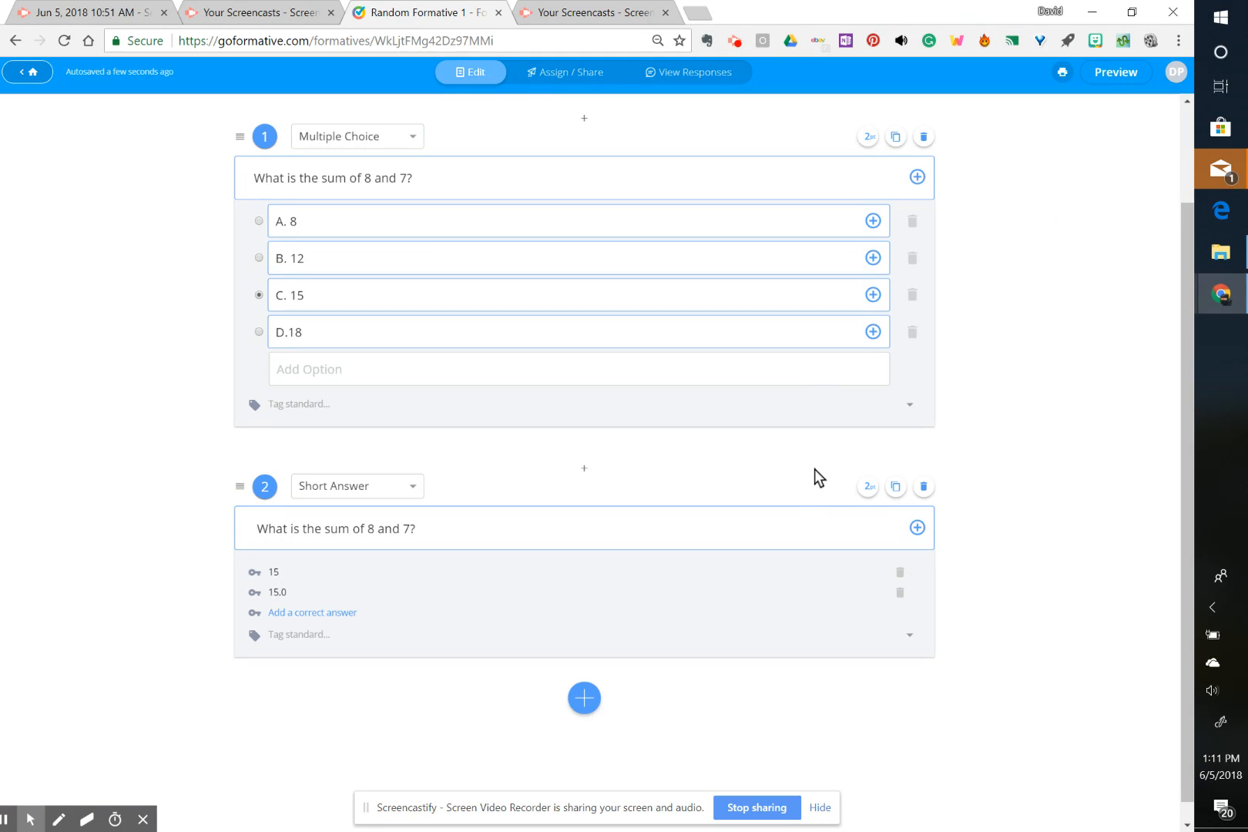
- Add a Show Your Work question that reads "x+8=15" below the Short Answer question
scroll(805, 458, down, 1)
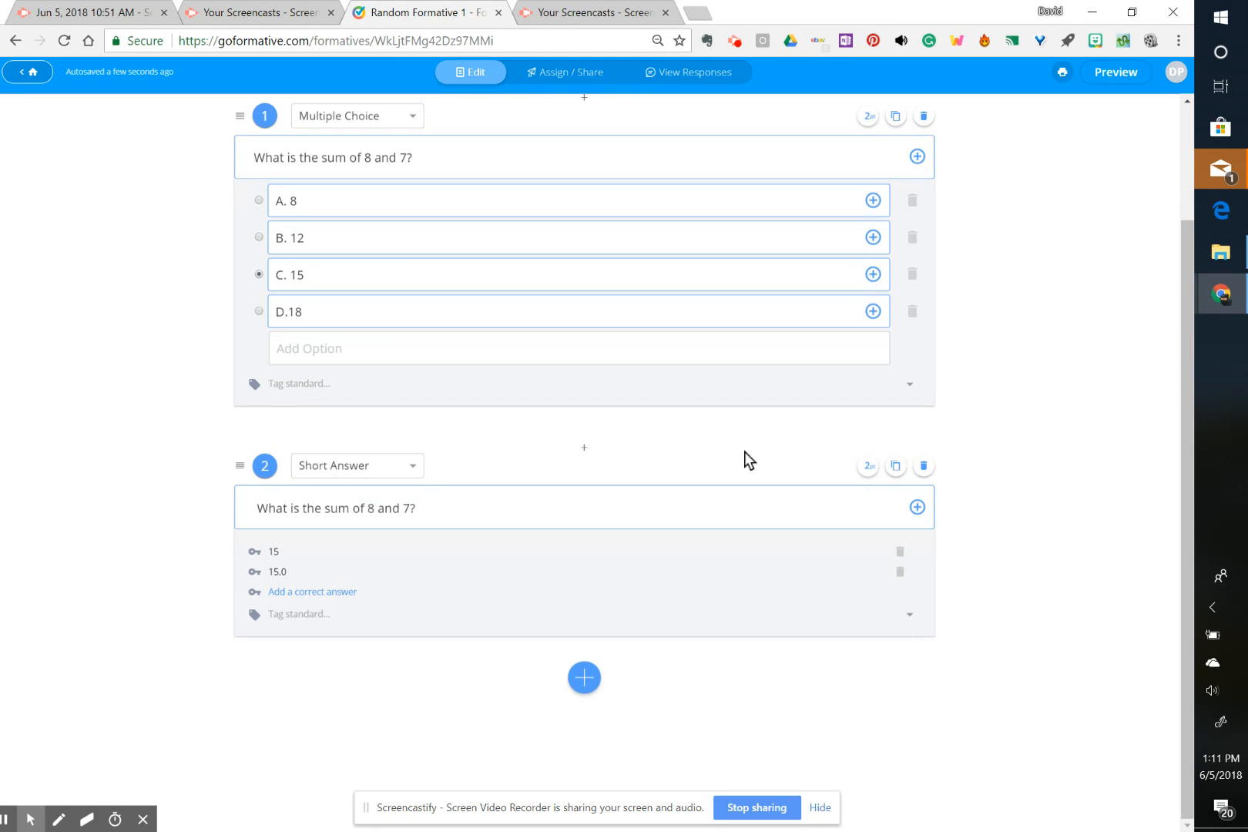
click(587, 679)
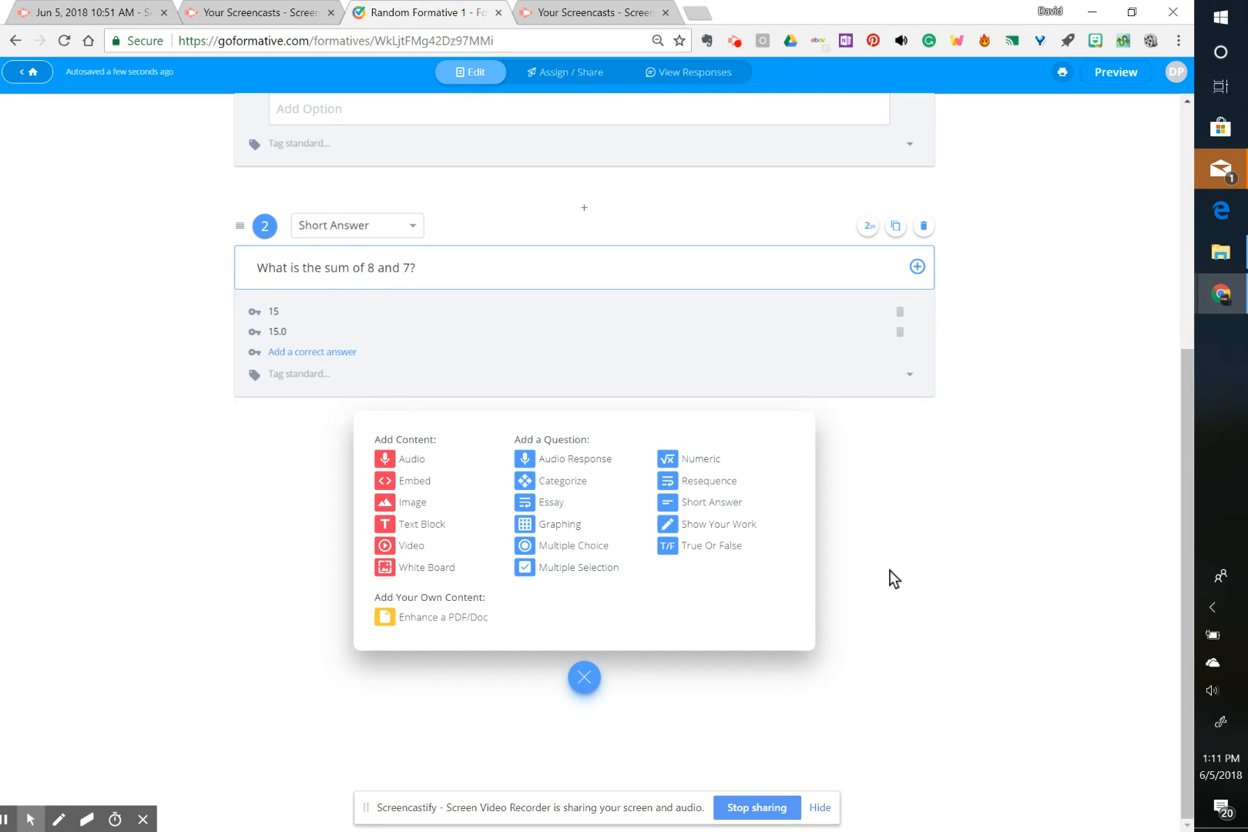
click(673, 531)
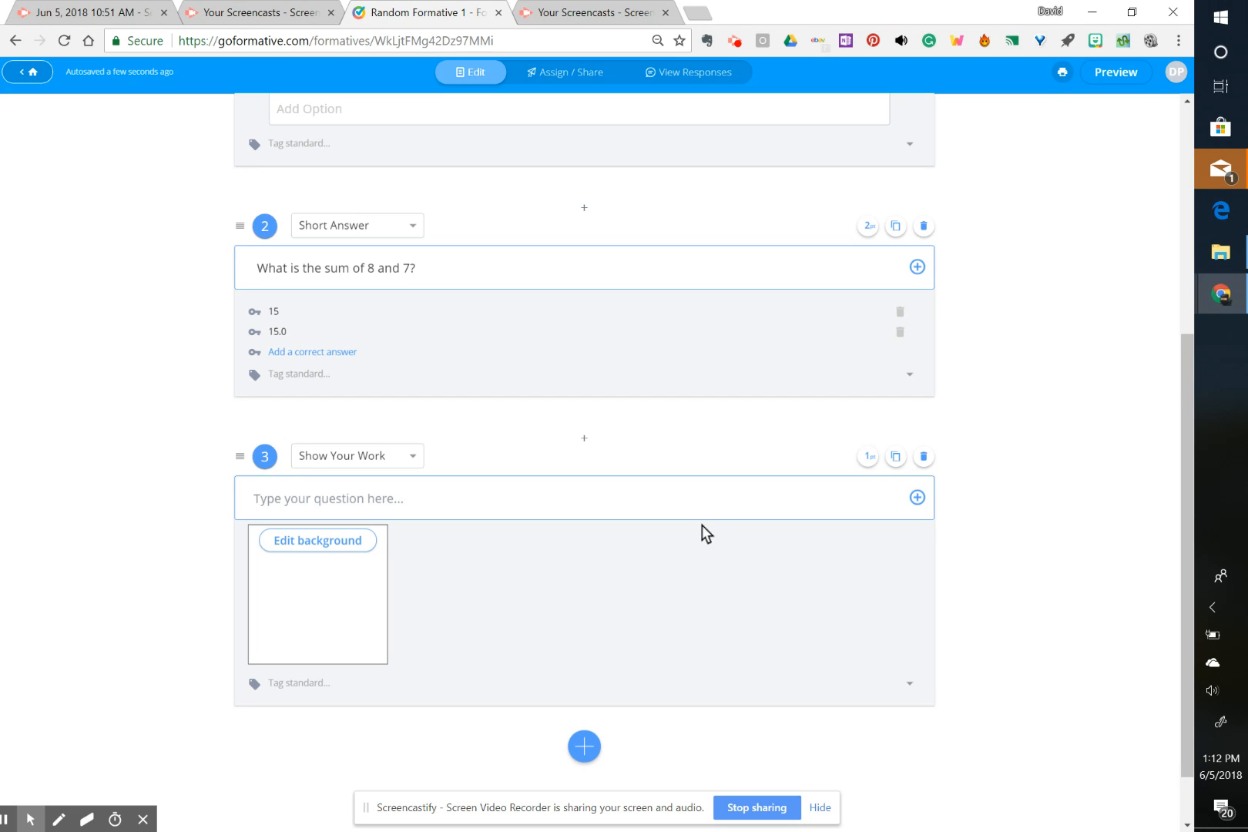
click(329, 508)
text(x)
text(+8=)
text(17)
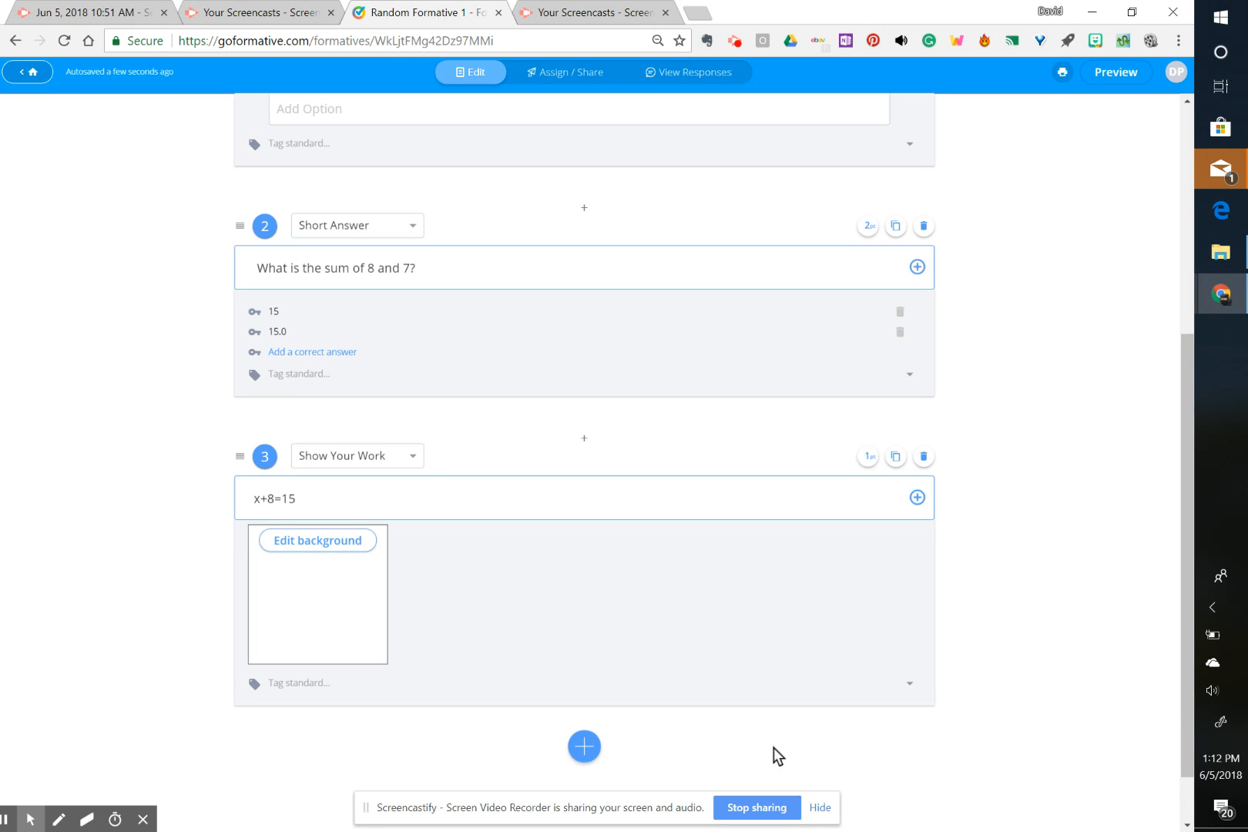
- Open the choice of content and question types for adding another item after question 3
scroll(778, 741, down, 1)
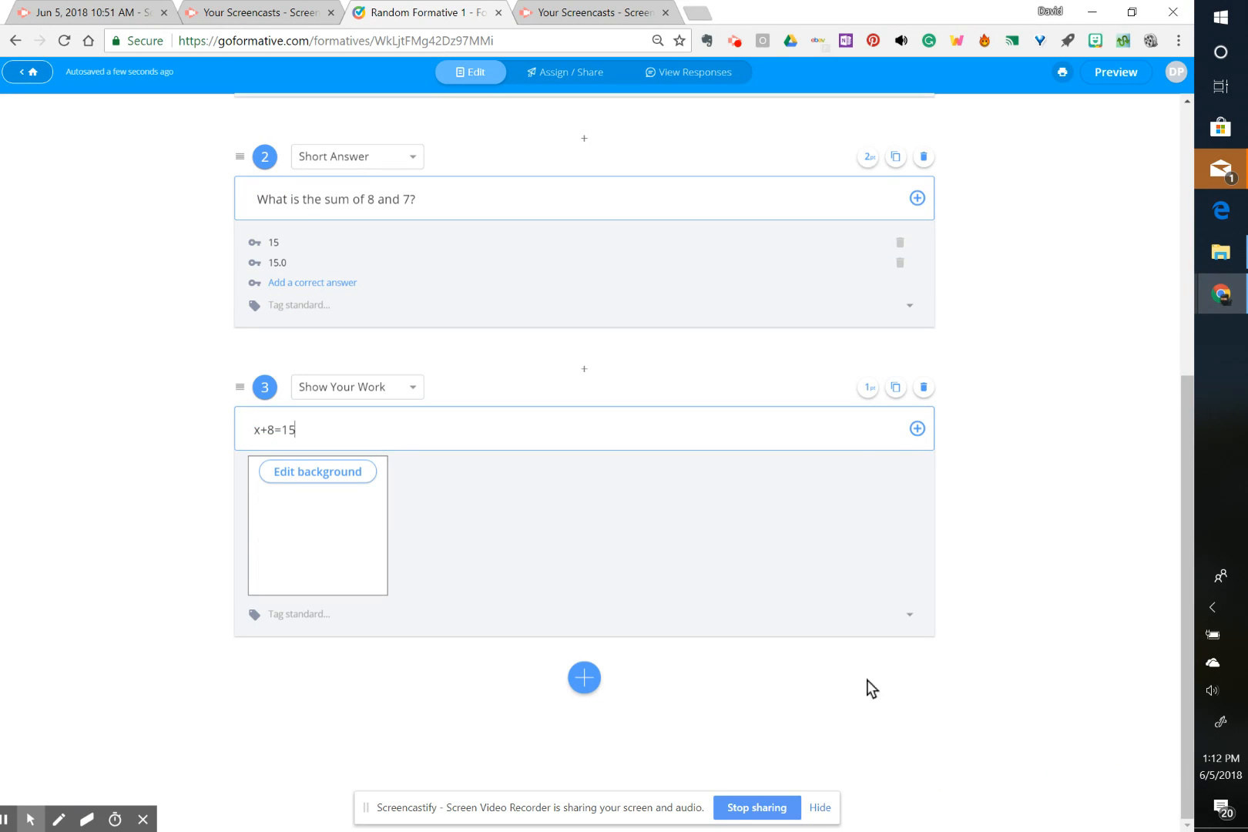
scroll(926, 655, up, 5)
scroll(927, 655, down, 4)
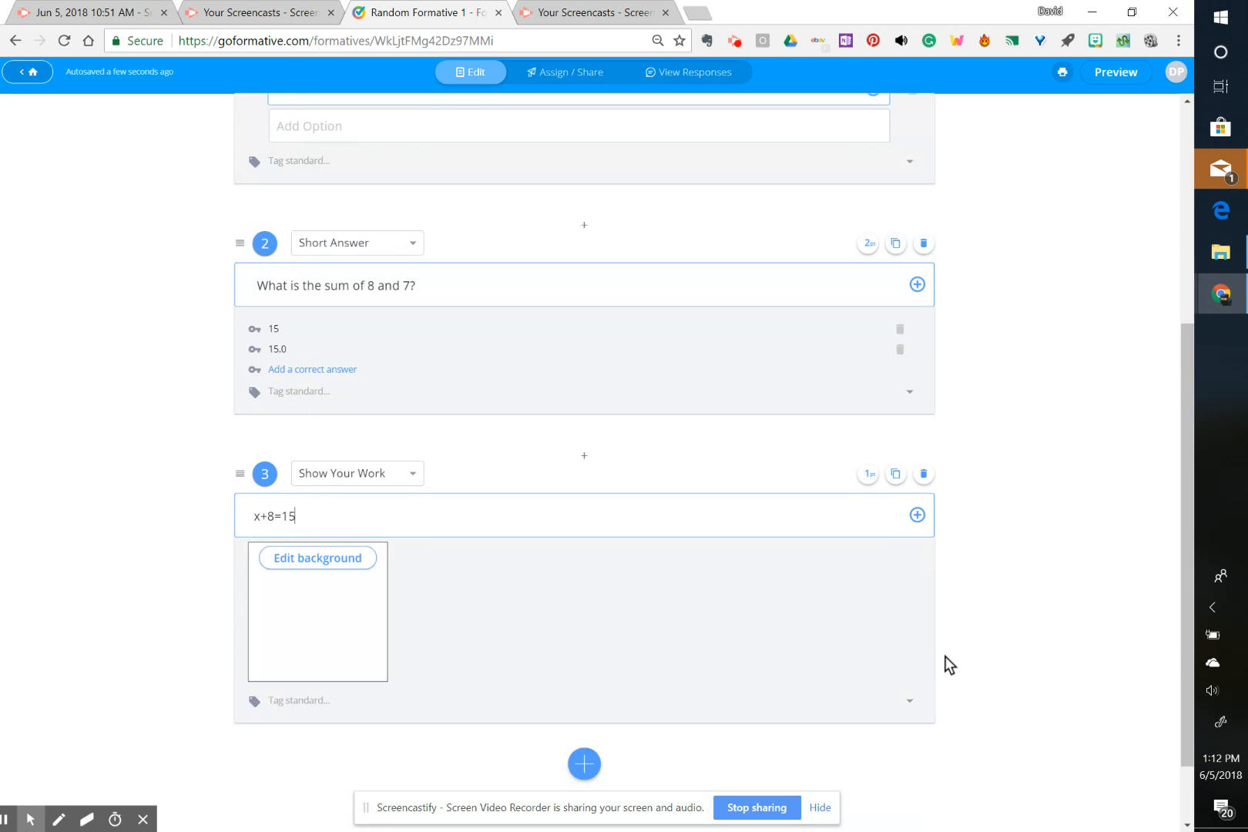
click(586, 765)
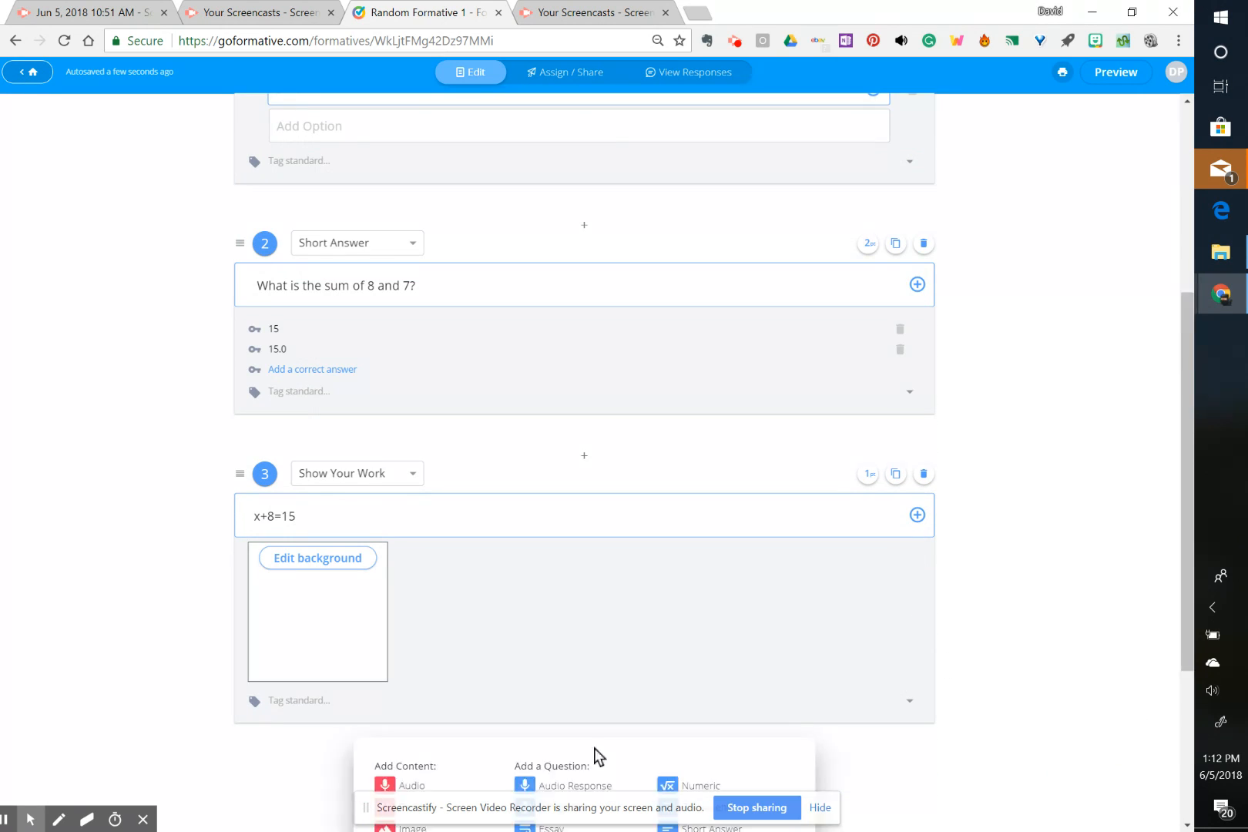
scroll(924, 693, down, 4)
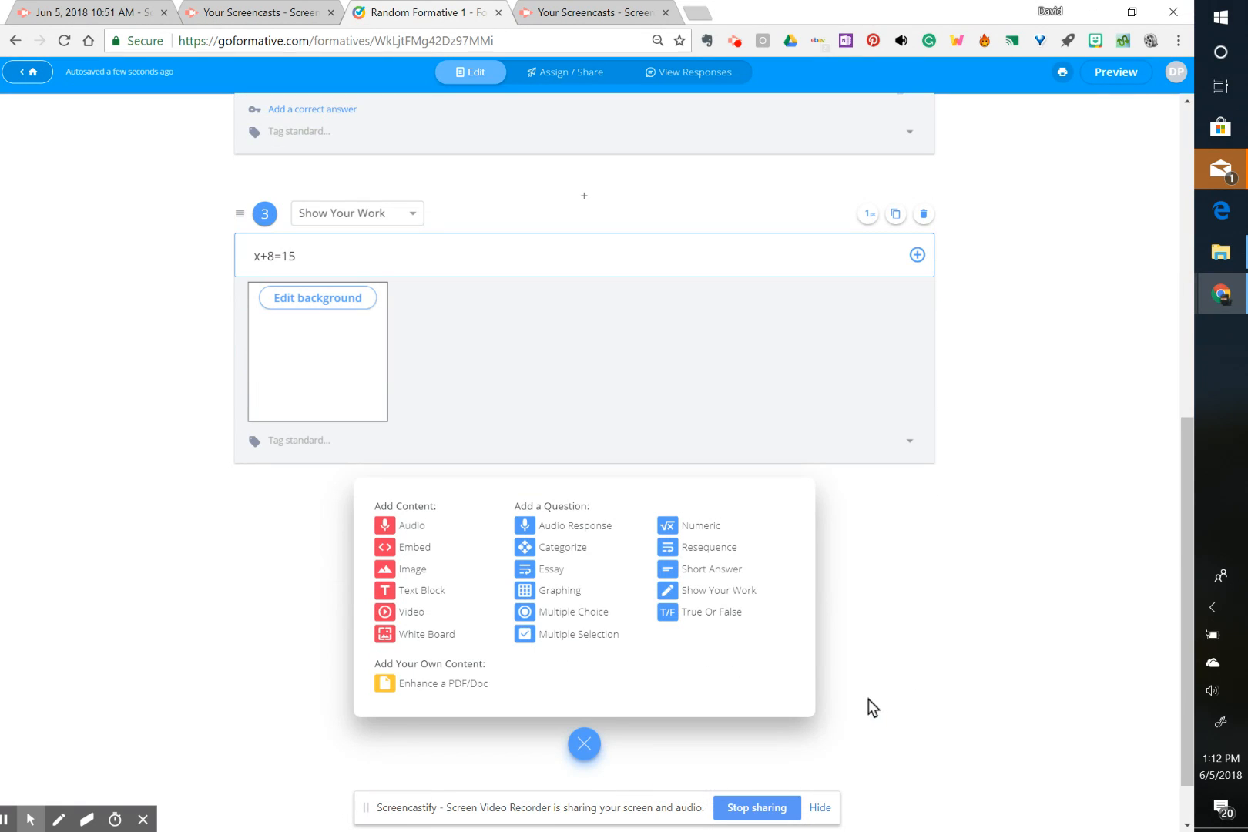